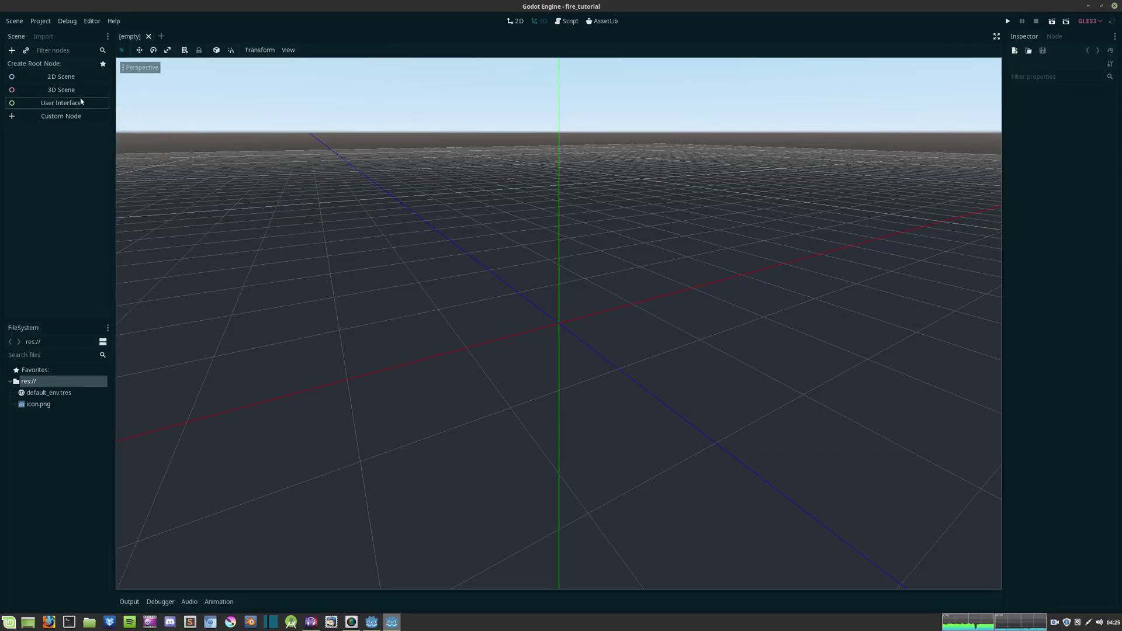
Create a 3D scene root node and rename it Fire
left_click(62, 89)
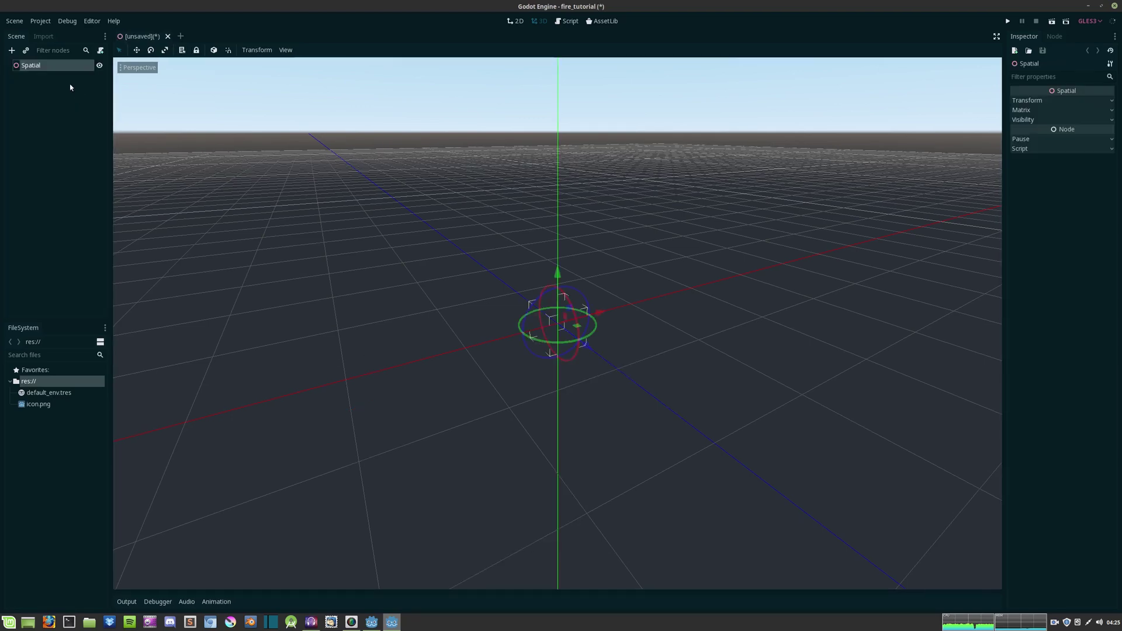
double_click(50, 65)
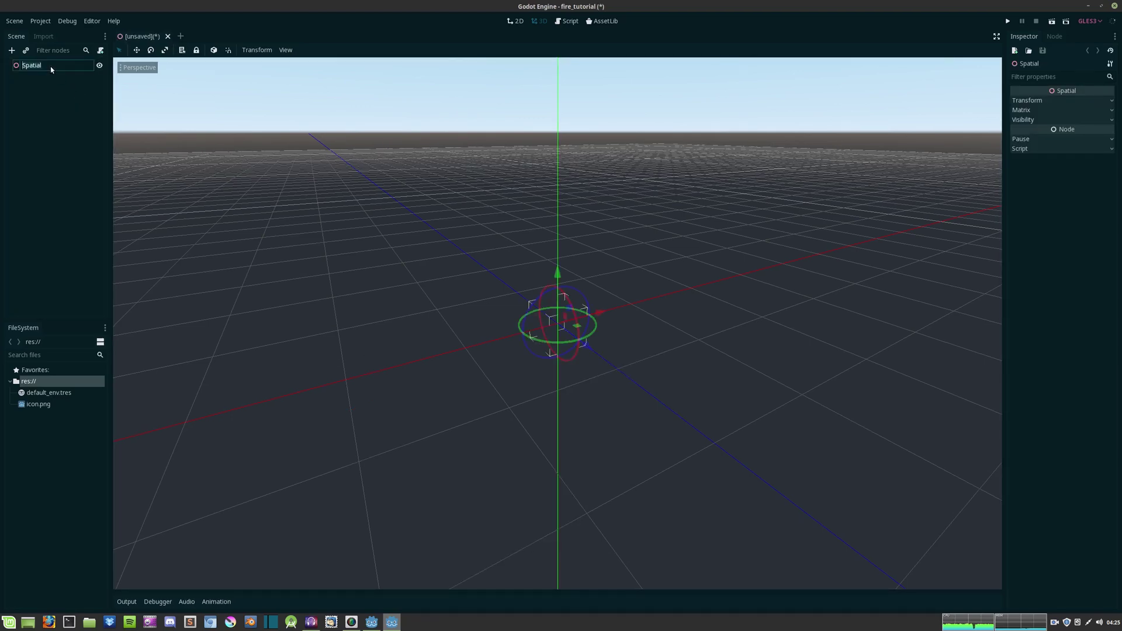
type("Fire")
key("Return")
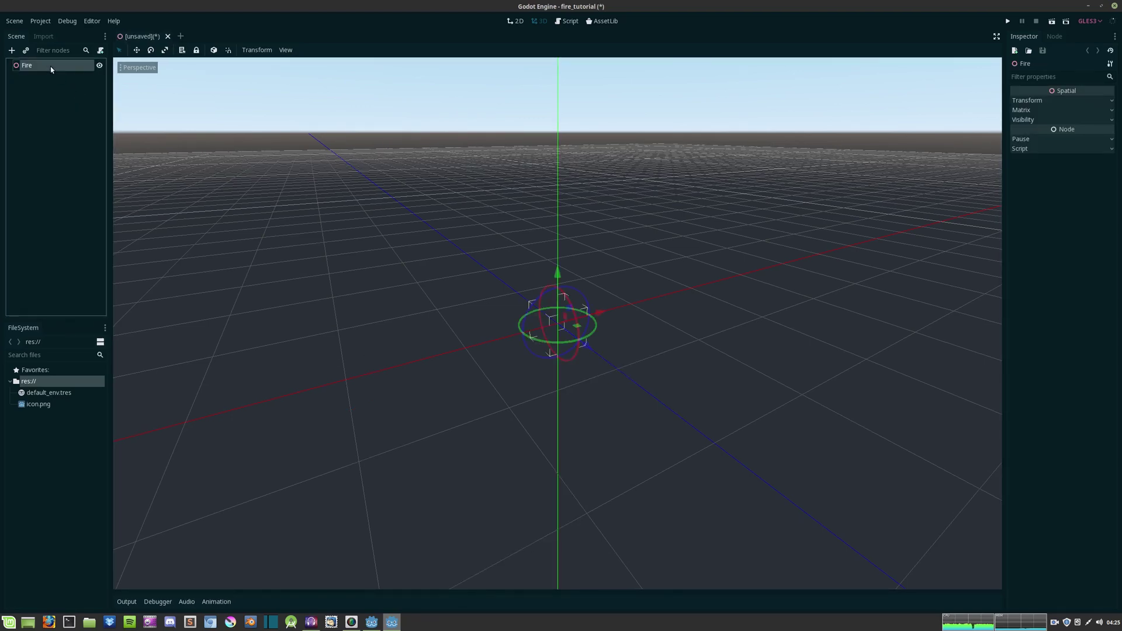
Add a Particles child node under Fire and rename it Flame
key("ctrl+a")
type("Part")
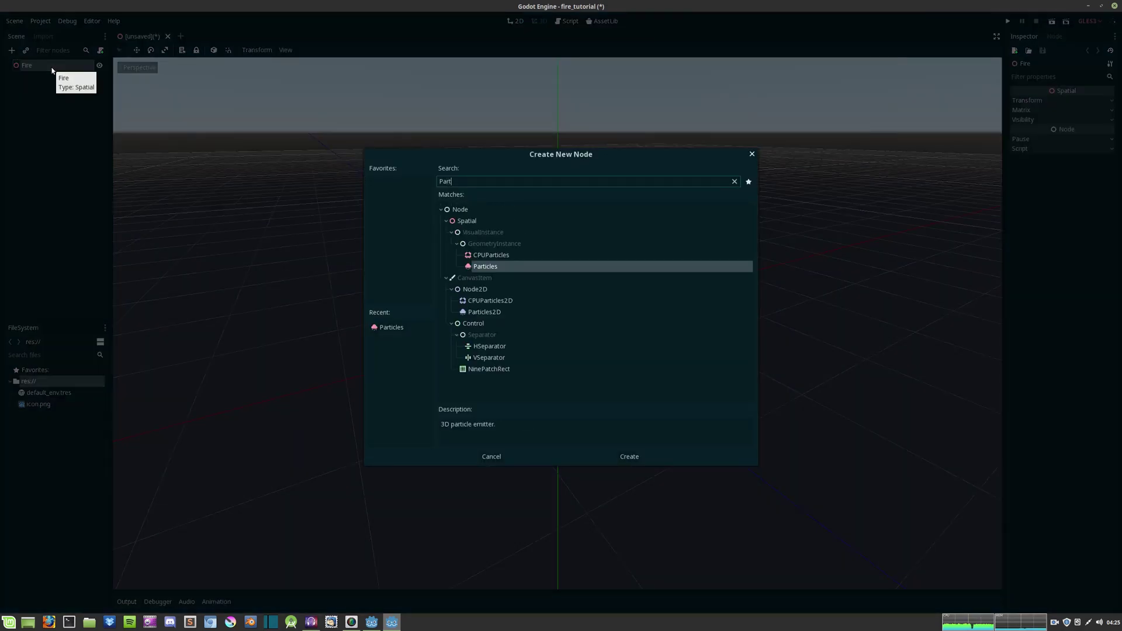
key("Return")
double_click(42, 78)
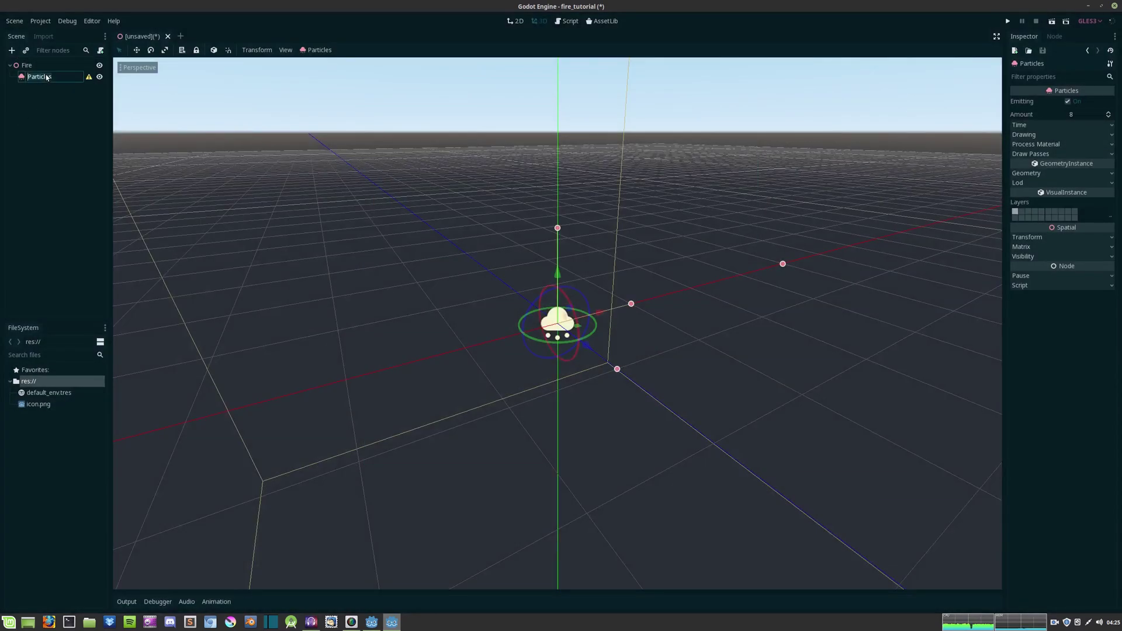
type("Flame")
key("Return")
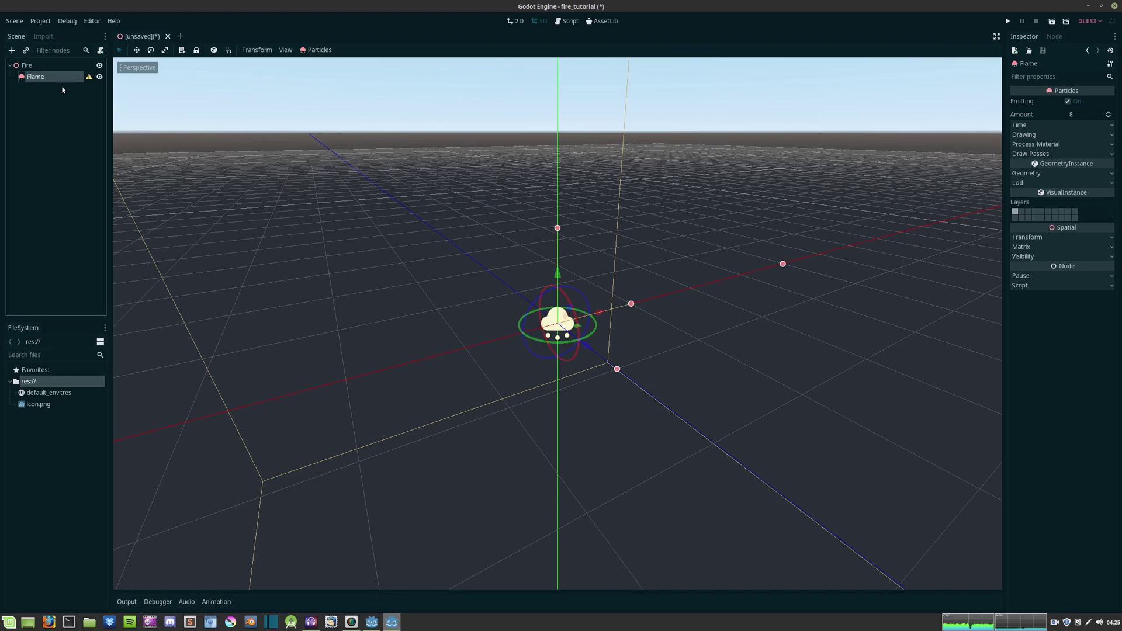
Assign a new QuadMesh to Flame's Draw Pass 1 and expand its settings
left_click(1033, 155)
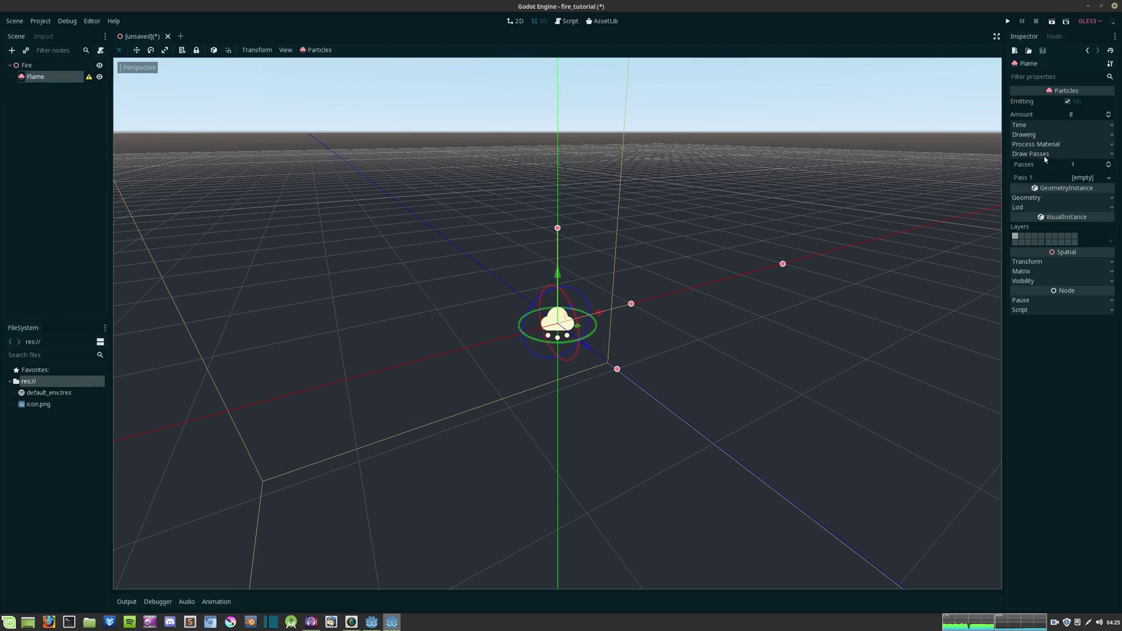
left_click(1089, 179)
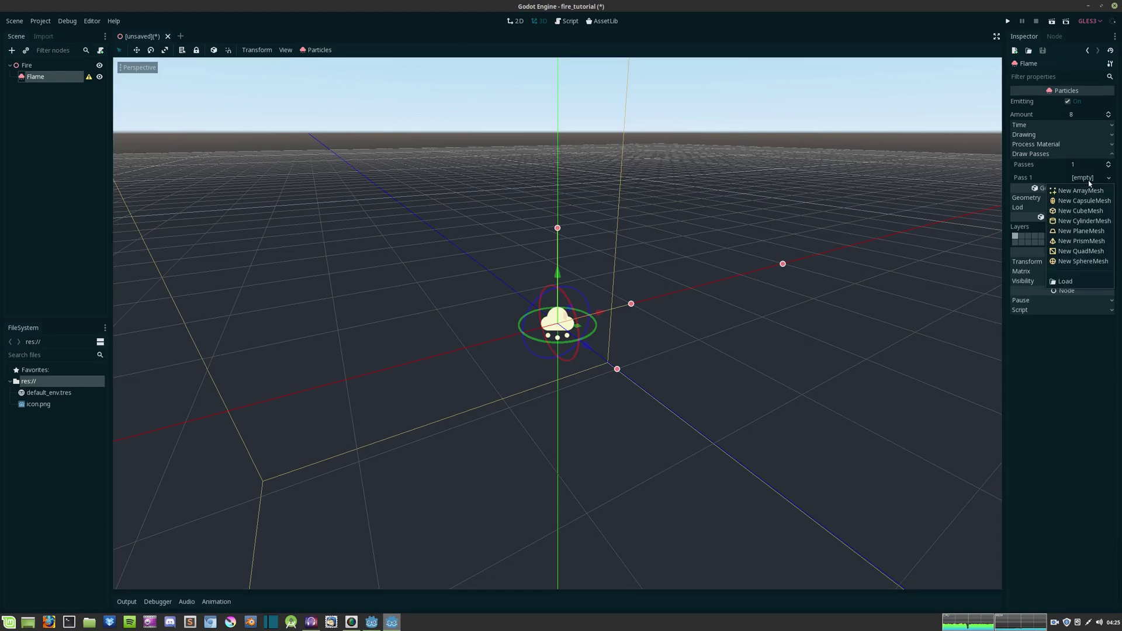
left_click(1081, 252)
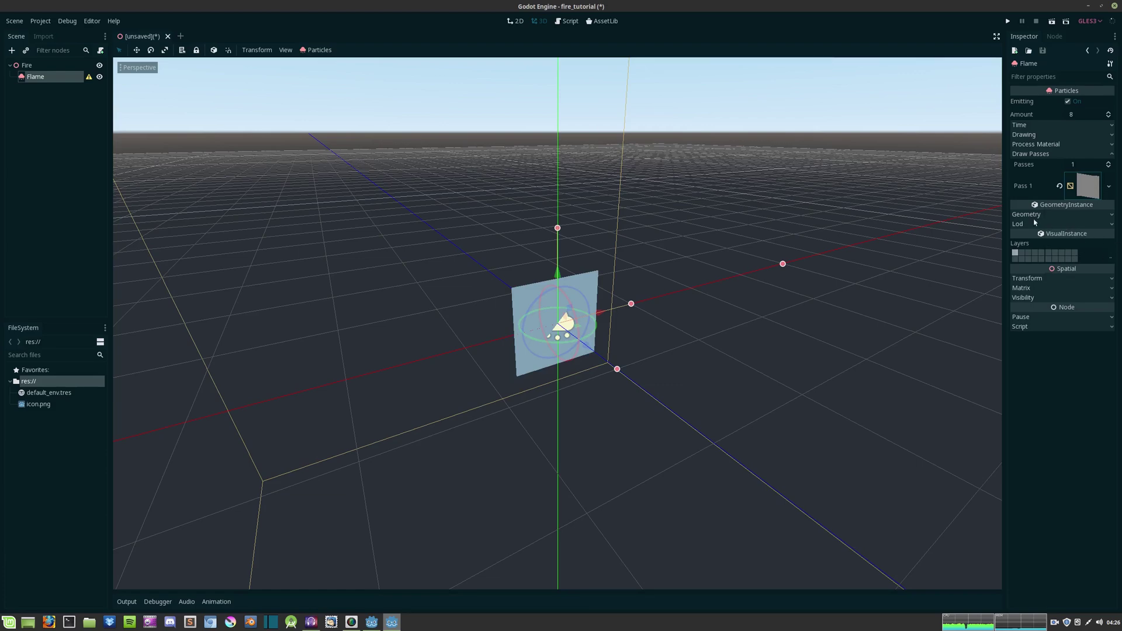
left_click(1090, 188)
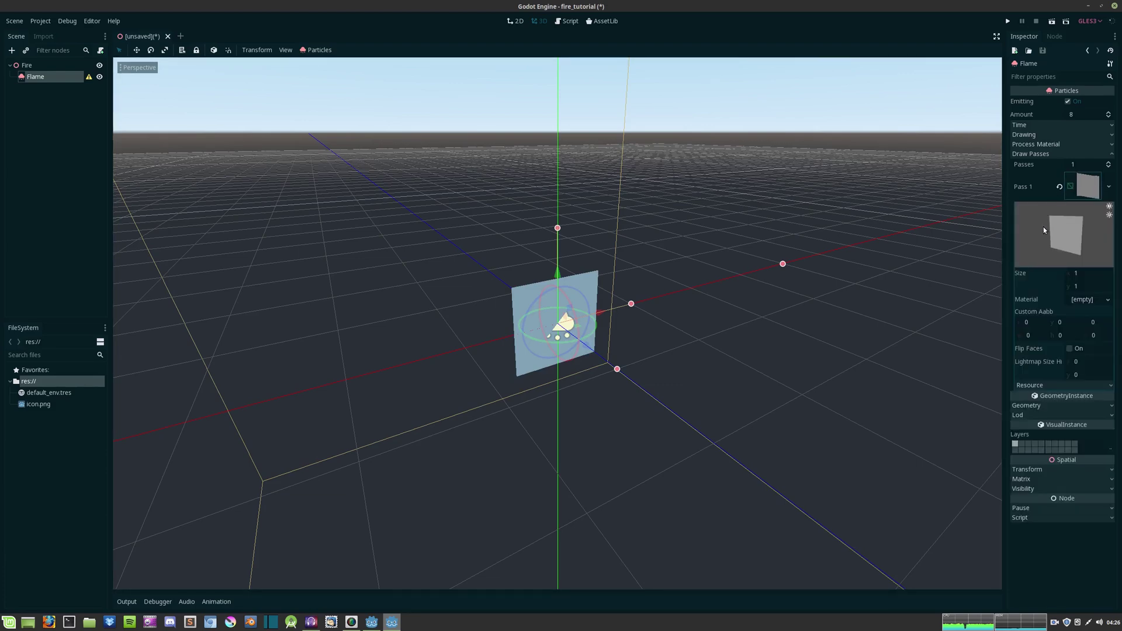
left_click(1089, 186)
Give the quad a new SpatialMaterial that is unshaded and uses vertex colour as albedo
left_click(1108, 300)
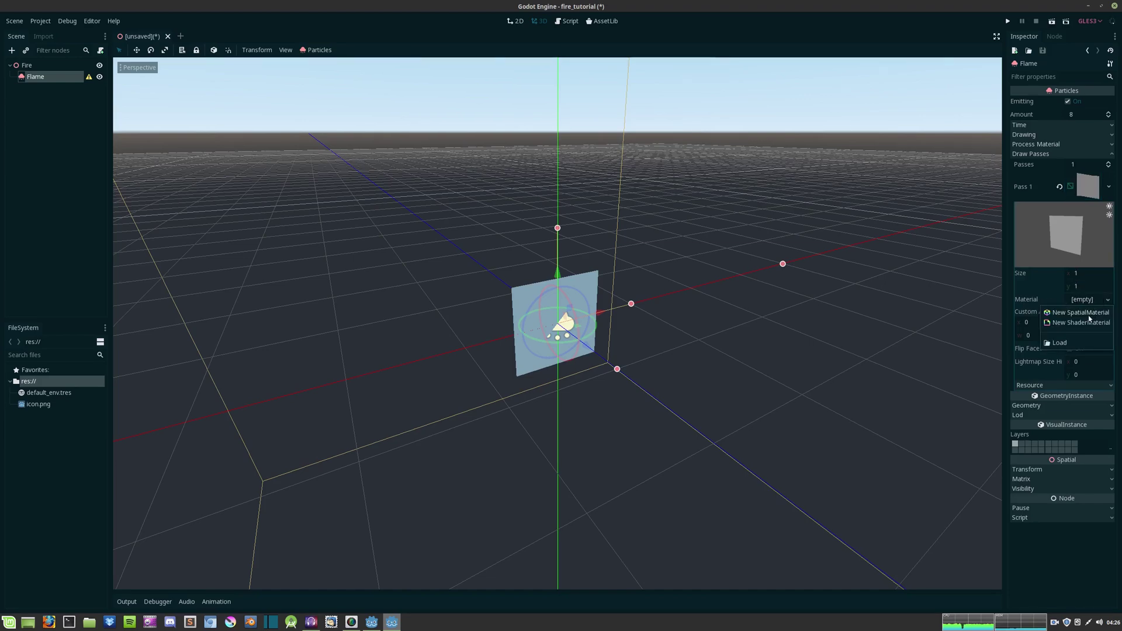
left_click(1085, 313)
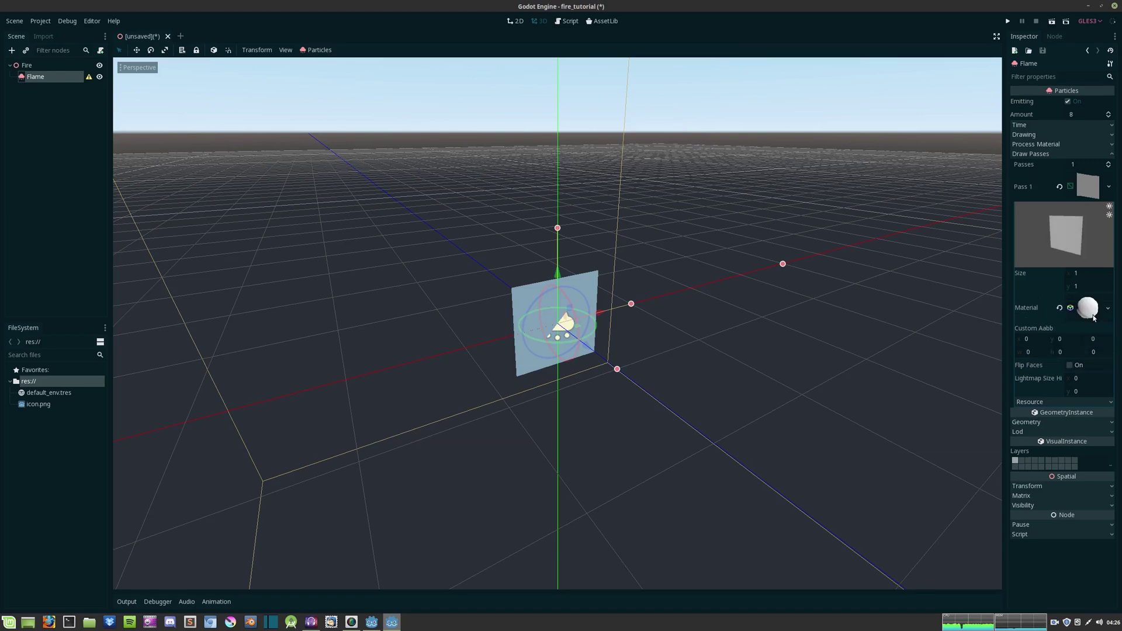
left_click(1090, 301)
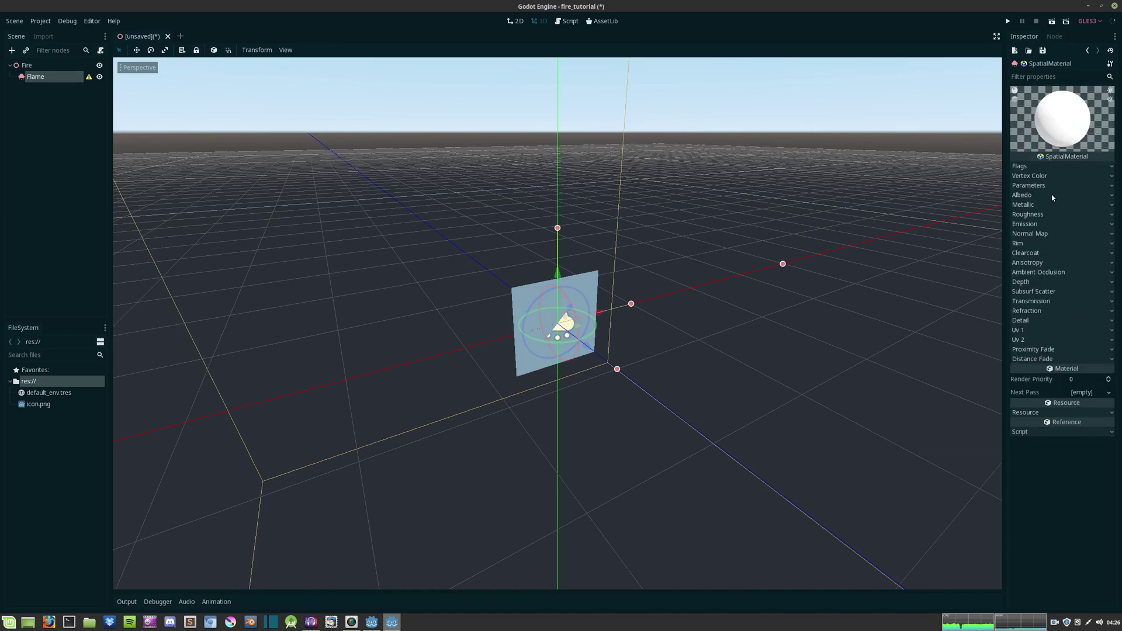
left_click(1021, 165)
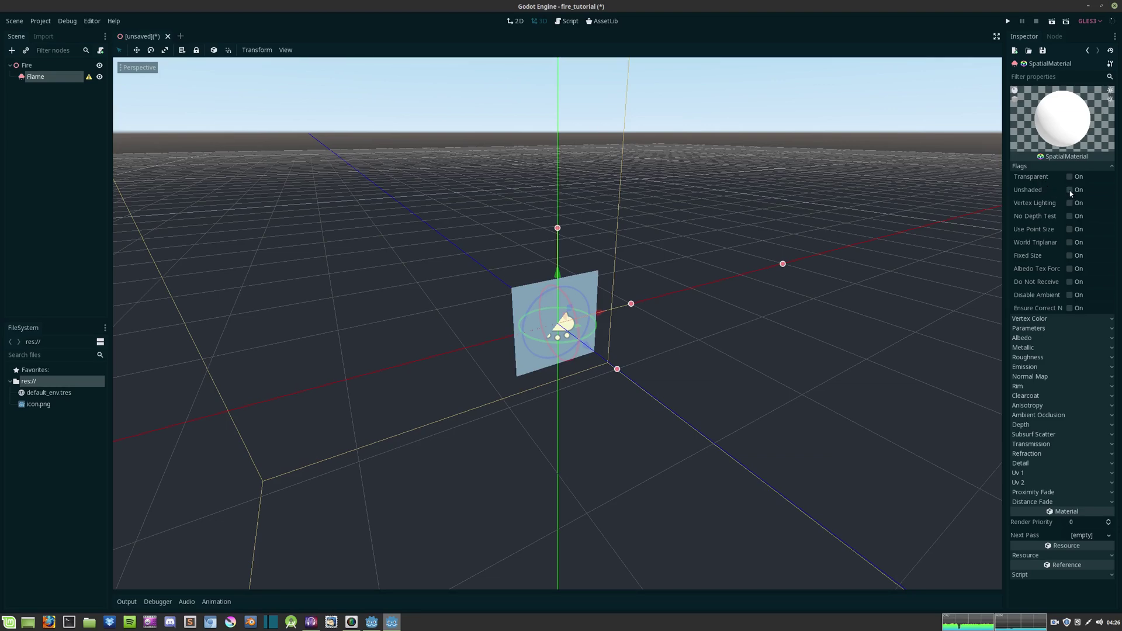
left_click(1071, 190)
left_click(1022, 165)
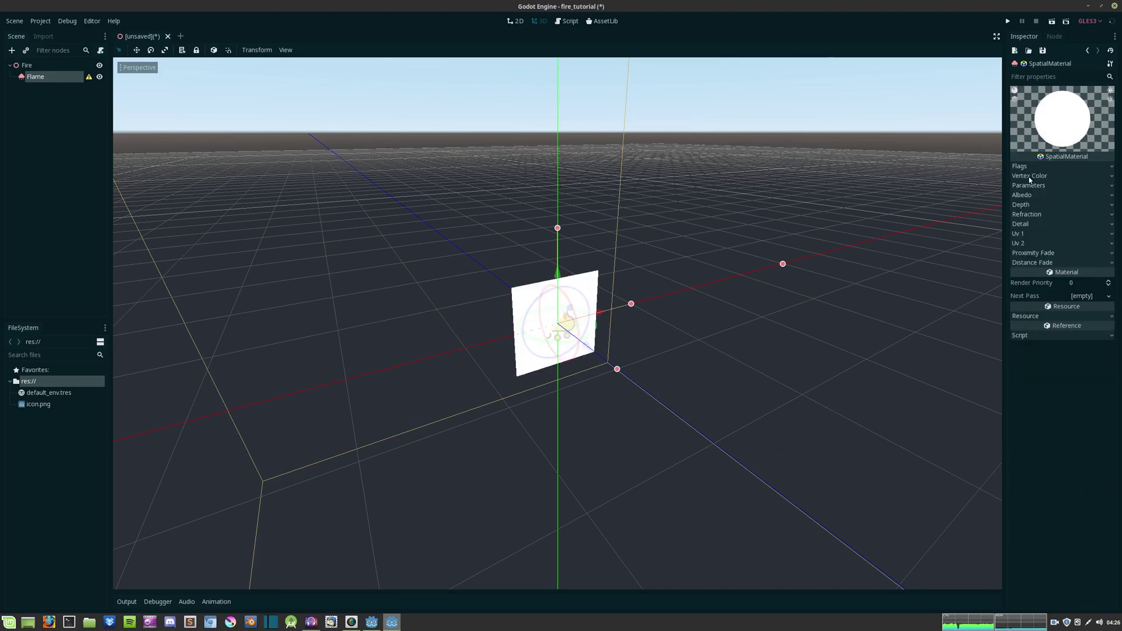
left_click(1029, 176)
left_click(1069, 187)
Set the material's Blend Mode to Add and Billboard Mode to Particle Billboard
left_click(1029, 185)
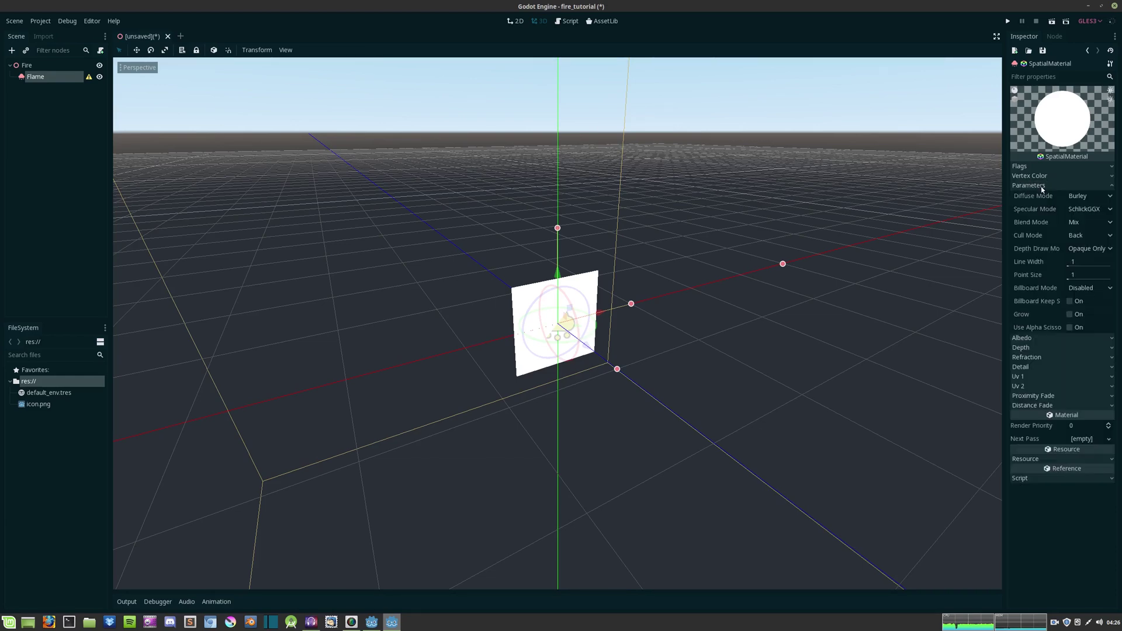
left_click(1074, 225)
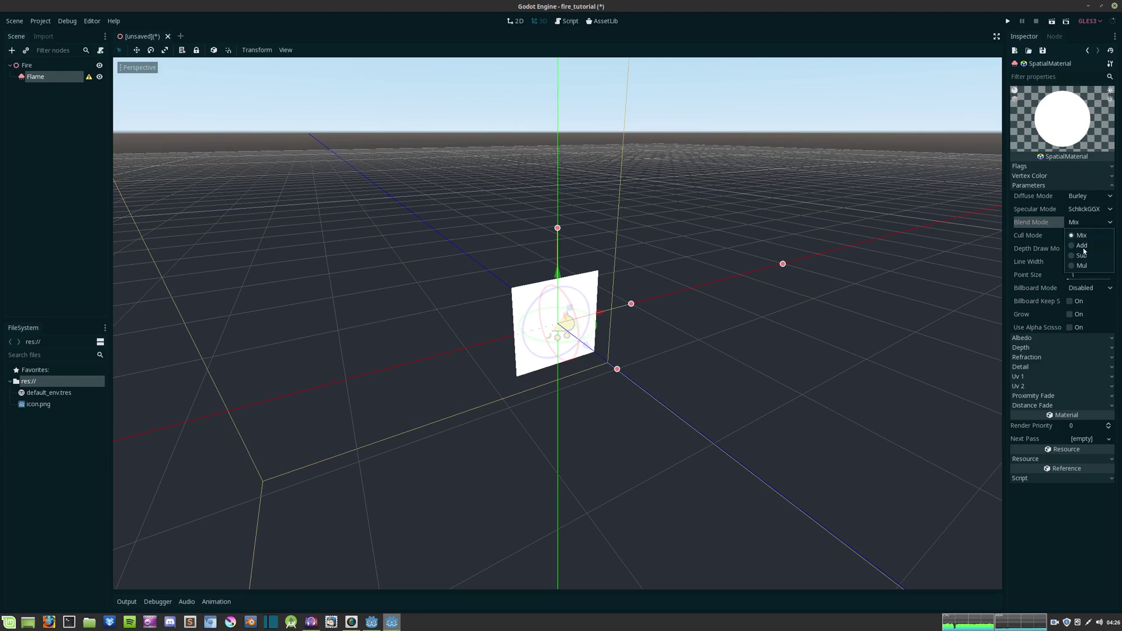
left_click(1082, 245)
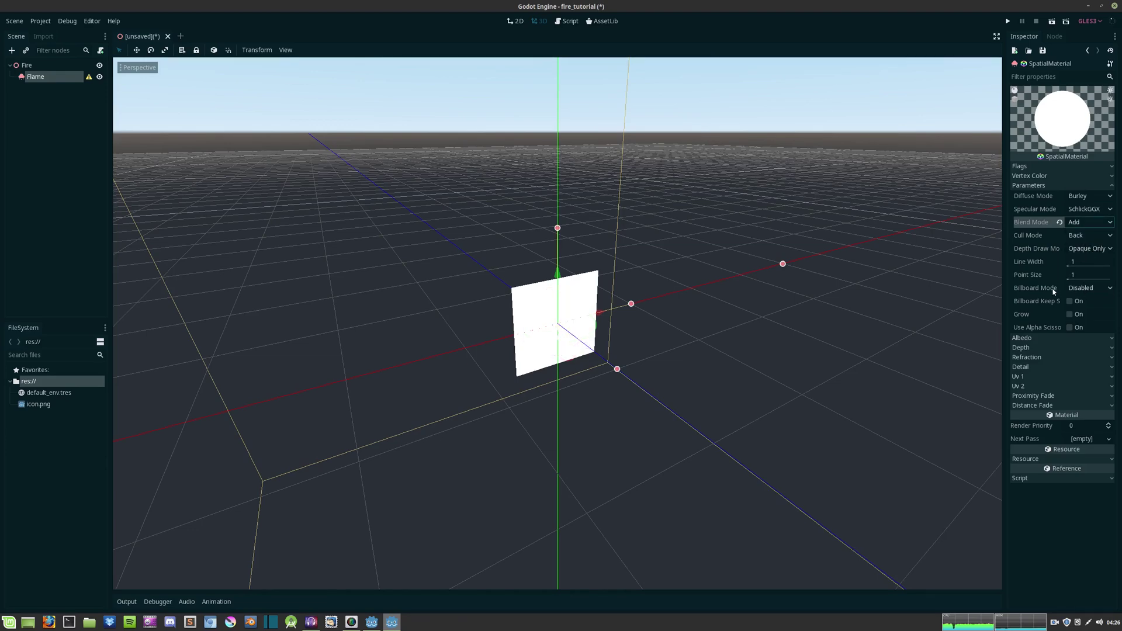
left_click(1081, 288)
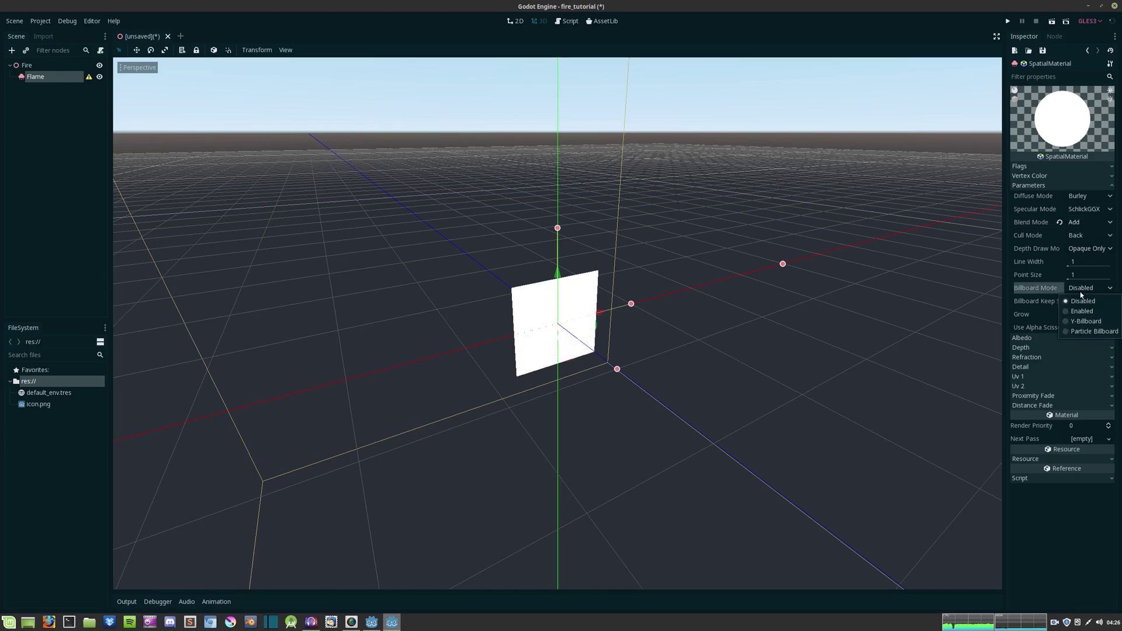
left_click(1092, 330)
middle_click_drag(677, 304, 614, 307)
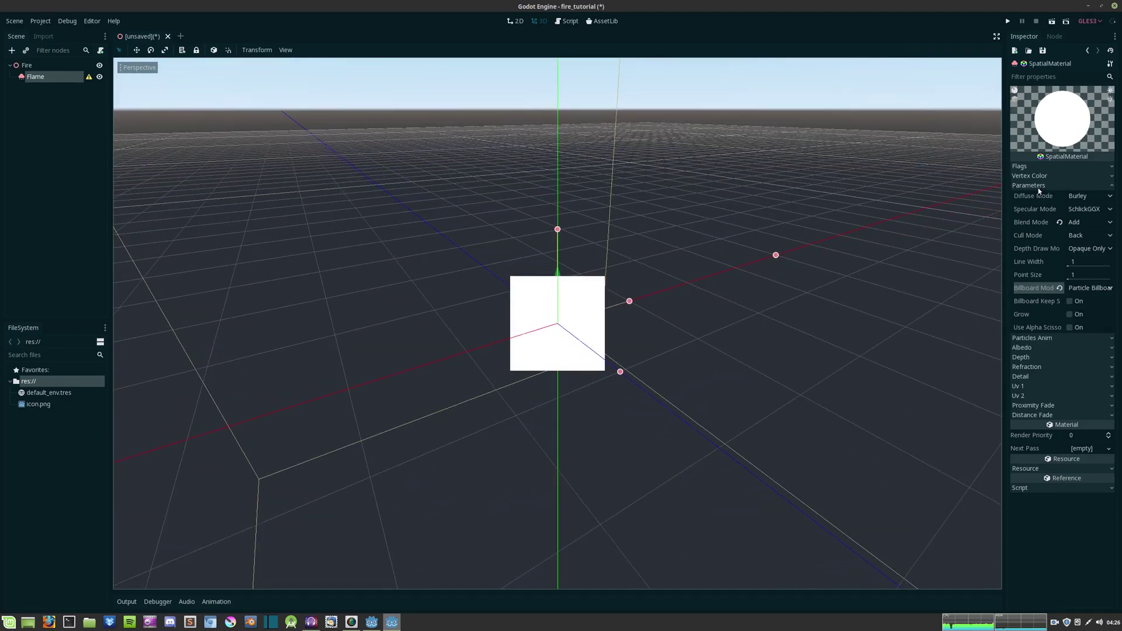
left_click(1030, 185)
Give Flame a new ParticlesMaterial as its process material
left_click(1088, 52)
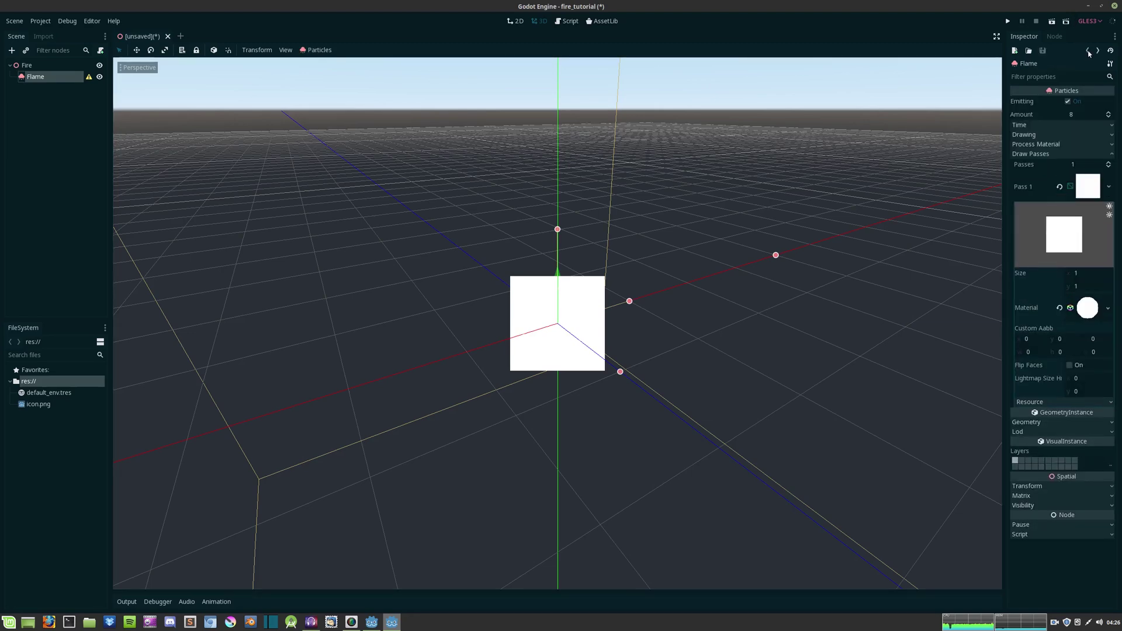
left_click(1088, 186)
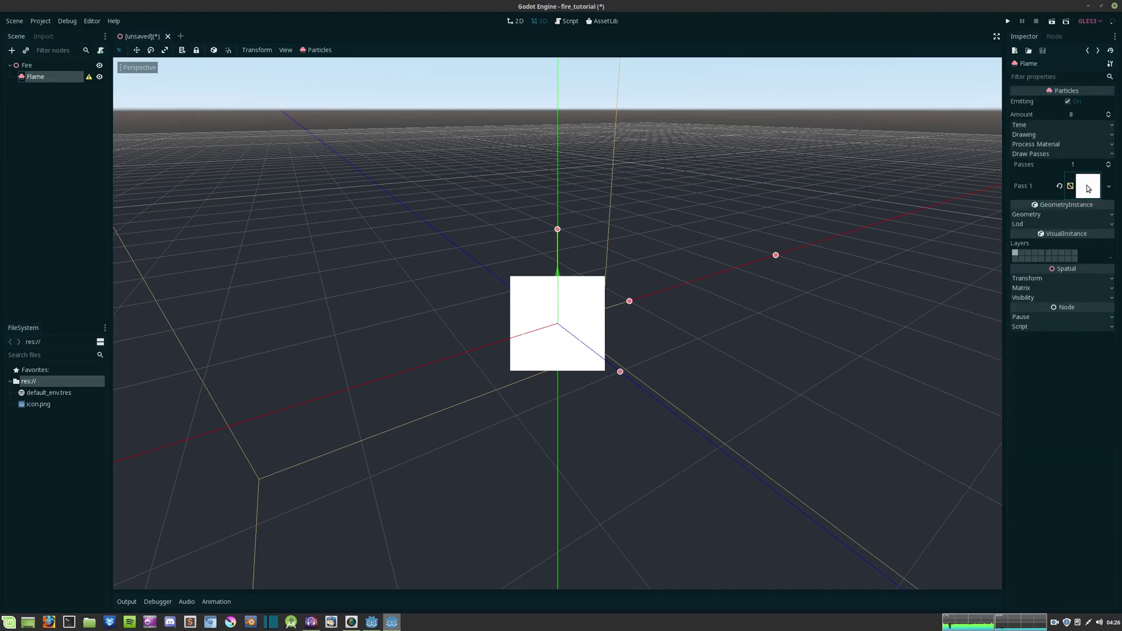
left_click(1043, 145)
left_click(1097, 155)
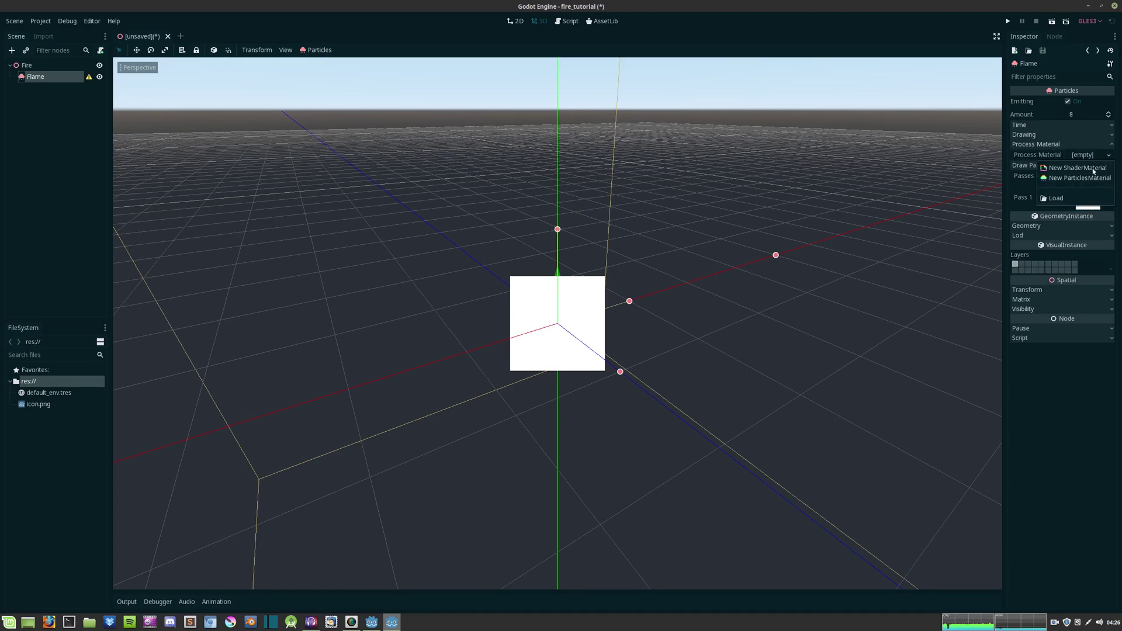
left_click(1092, 168)
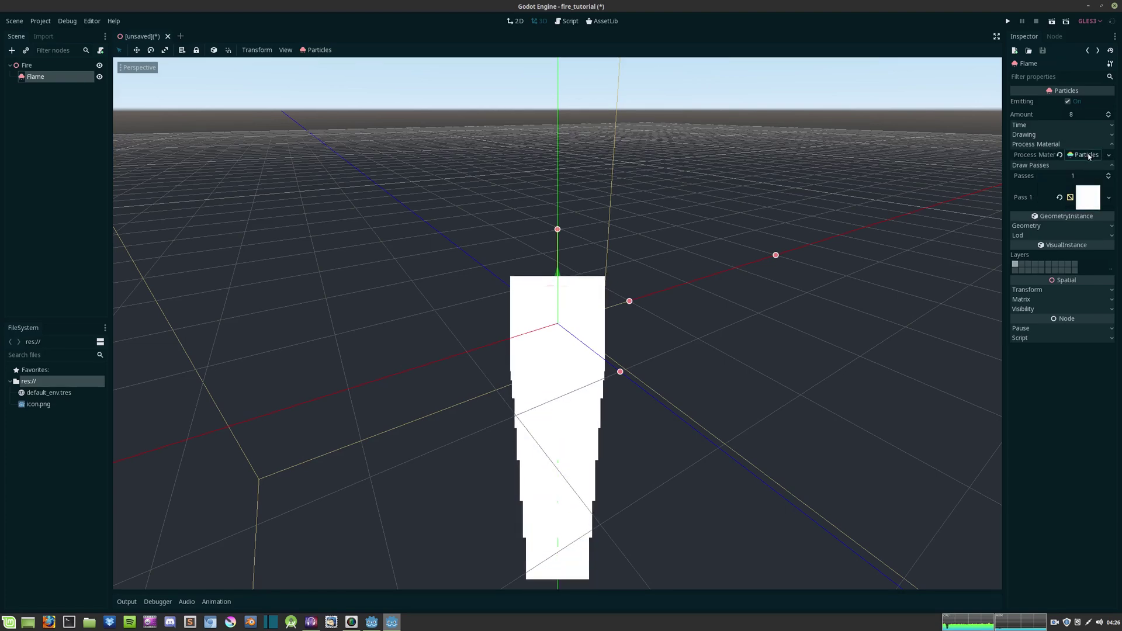
left_click(1087, 156)
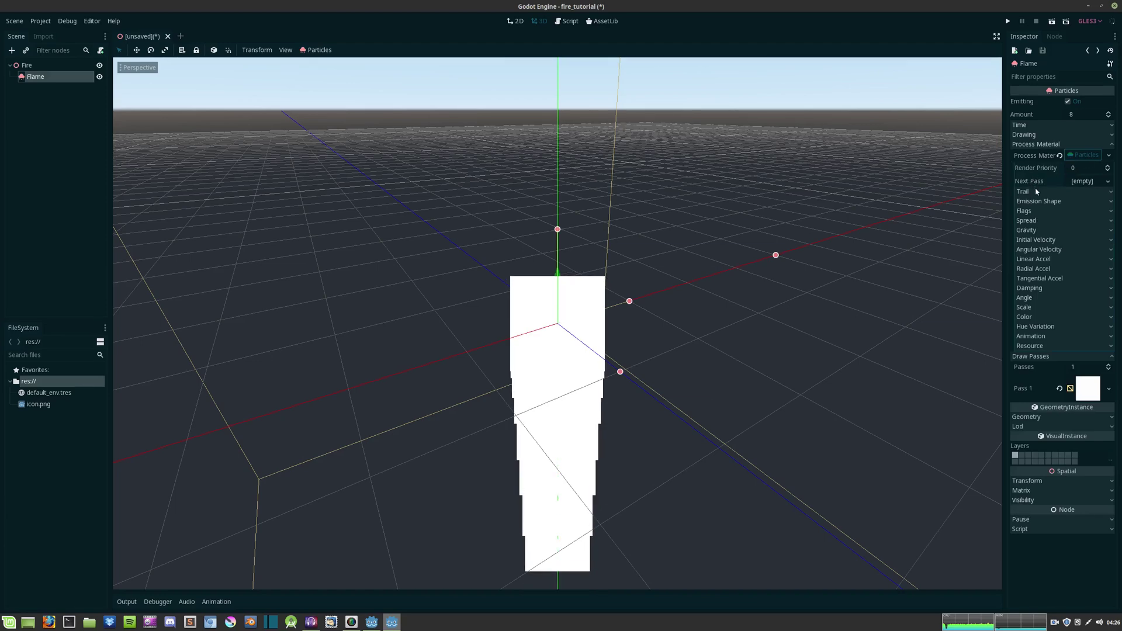
Set the emission shape to Sphere with a radius of 0
left_click(1037, 203)
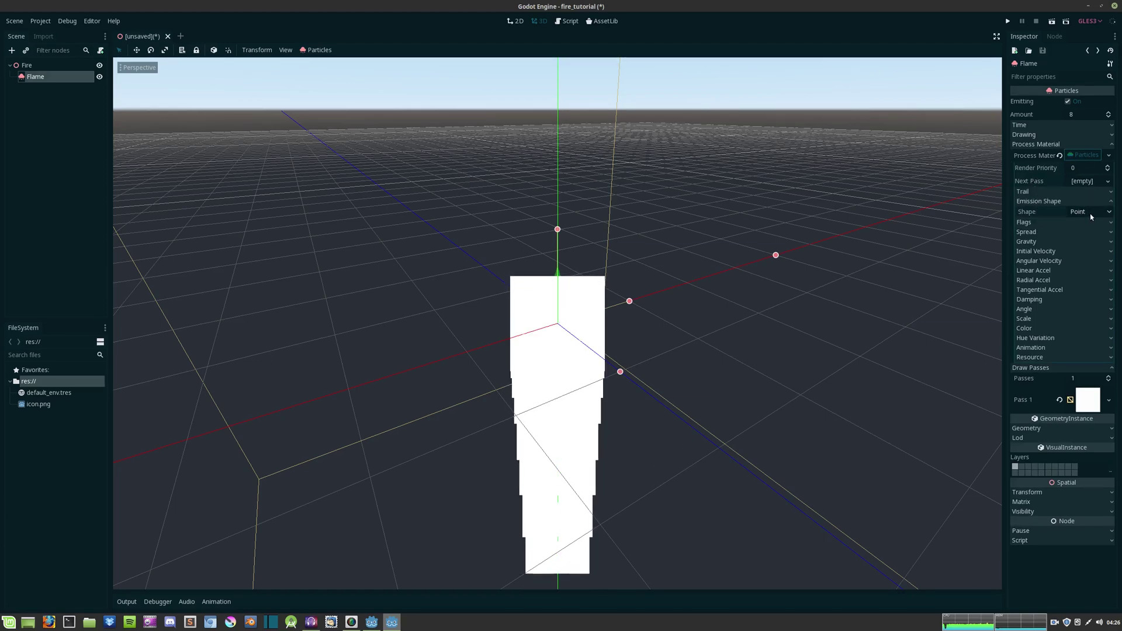
left_click(1089, 213)
left_click(1083, 226)
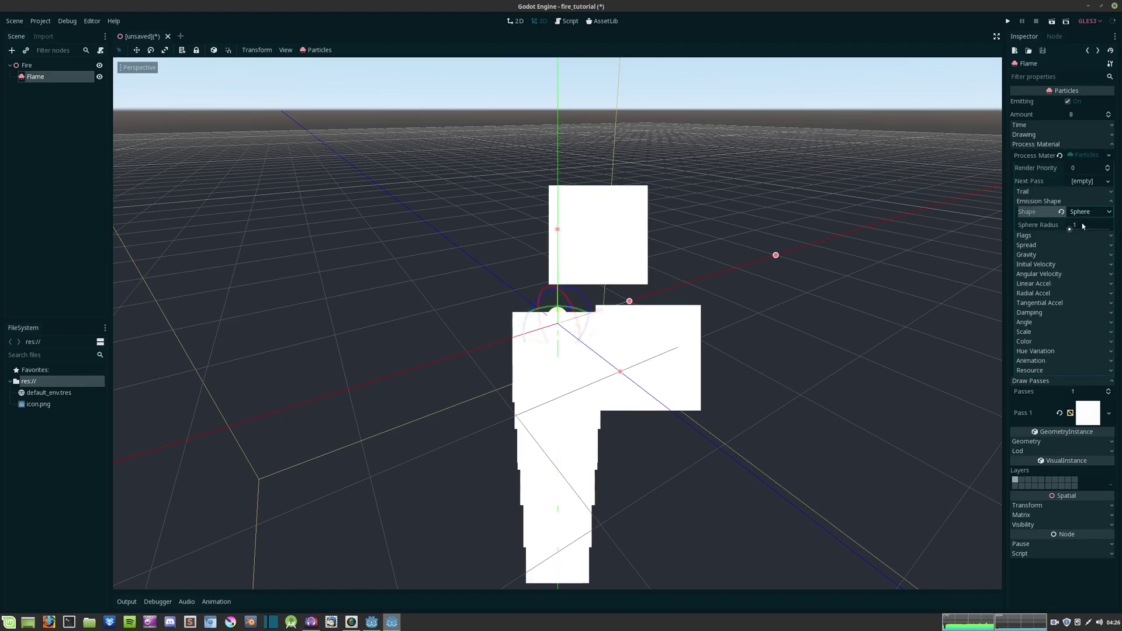
left_click(1087, 225)
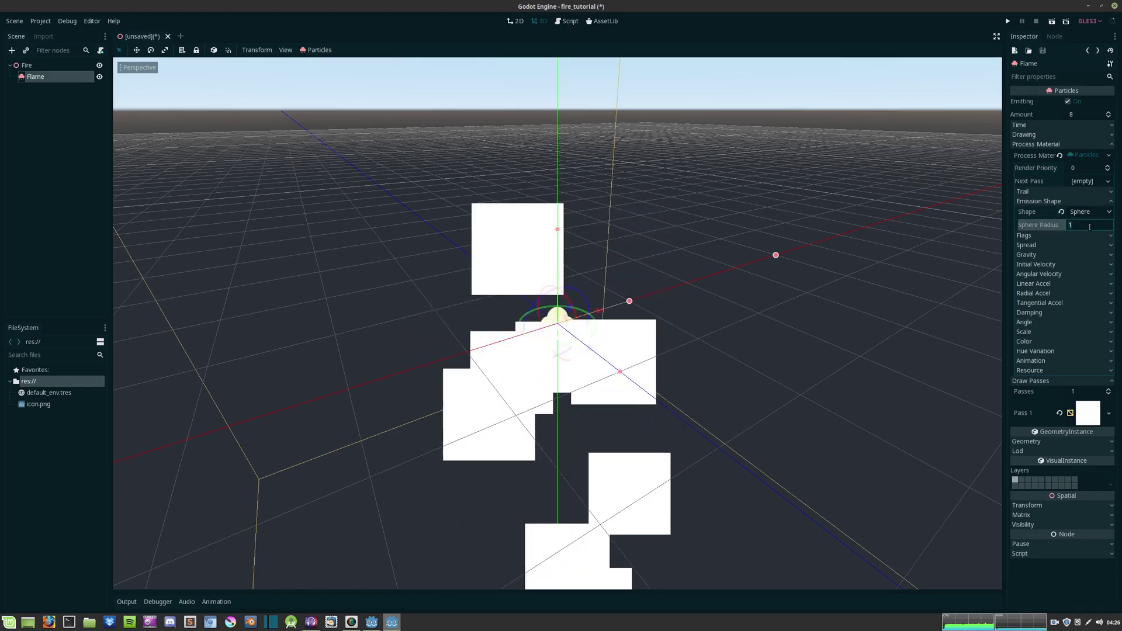
type("0")
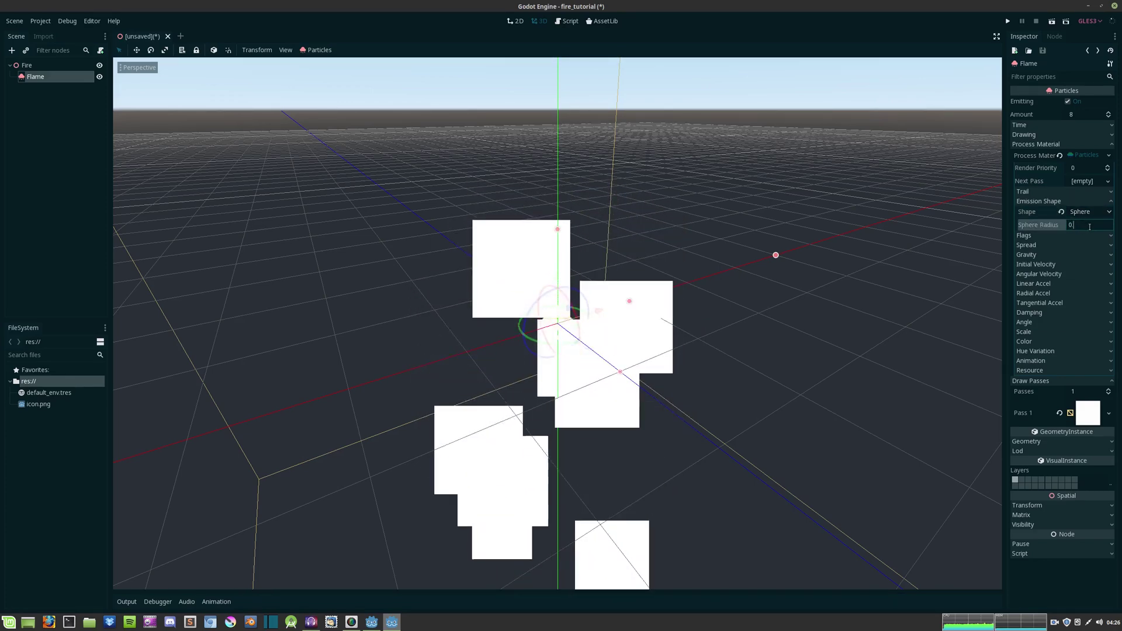
key("Return")
Set the Flame particles' Spread to 0
left_click(1038, 202)
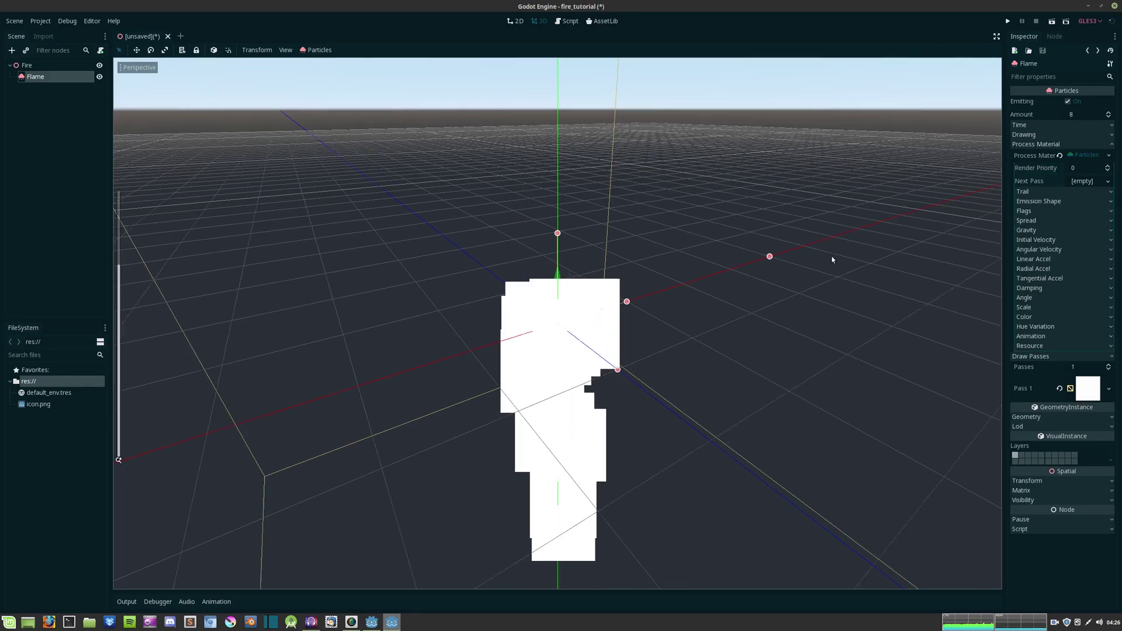
left_click(1026, 211)
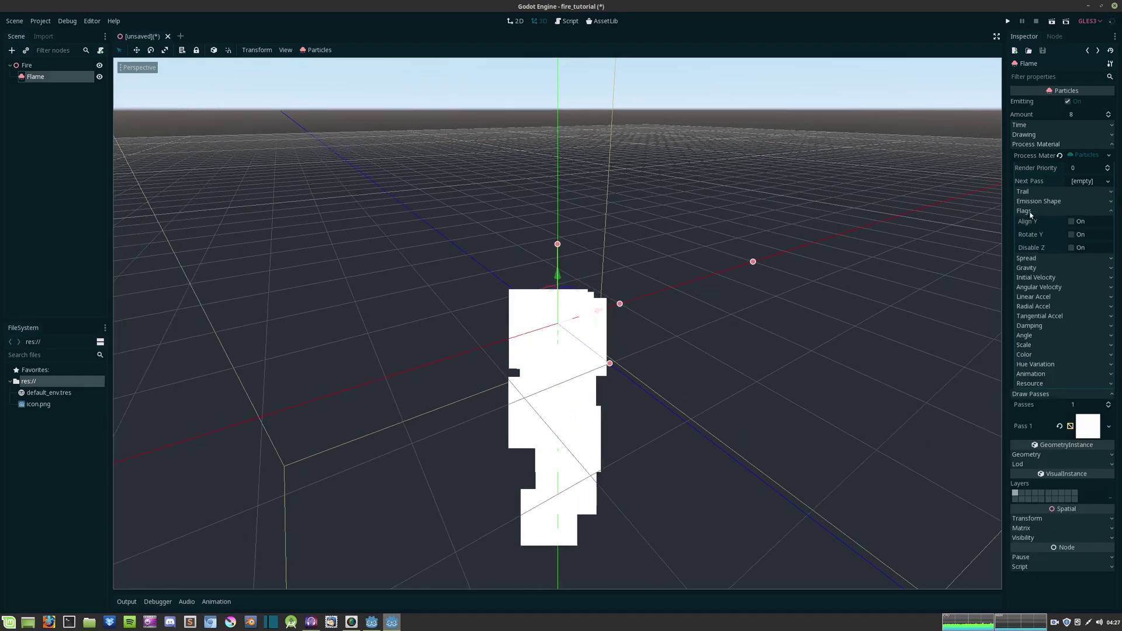
left_click(1030, 213)
left_click(1028, 220)
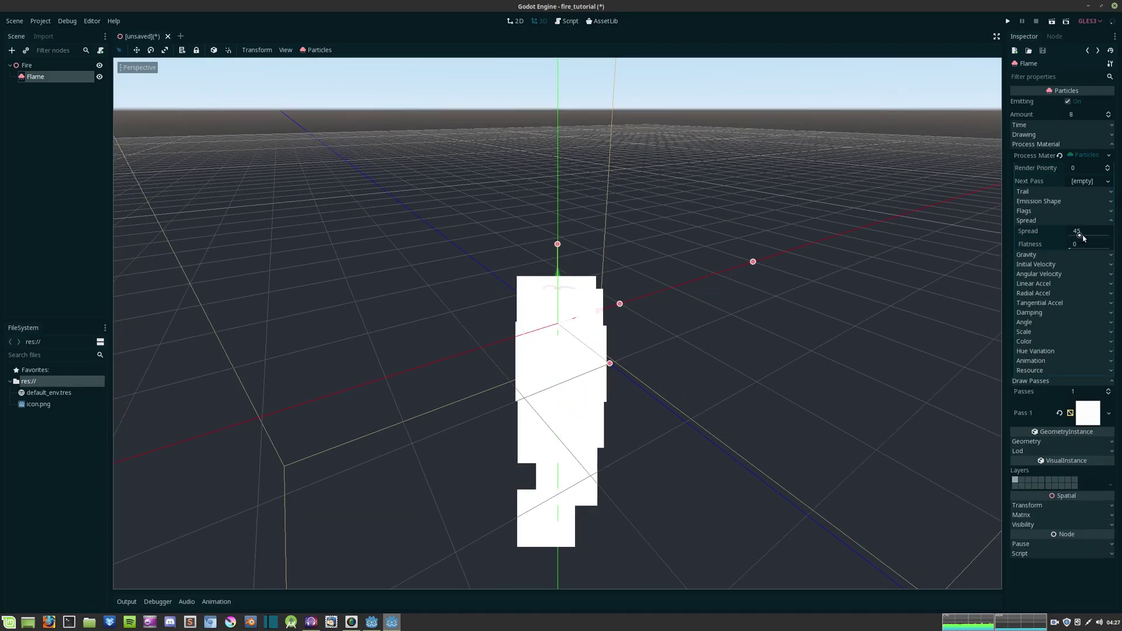
left_click(1080, 232)
type("0")
key("Return")
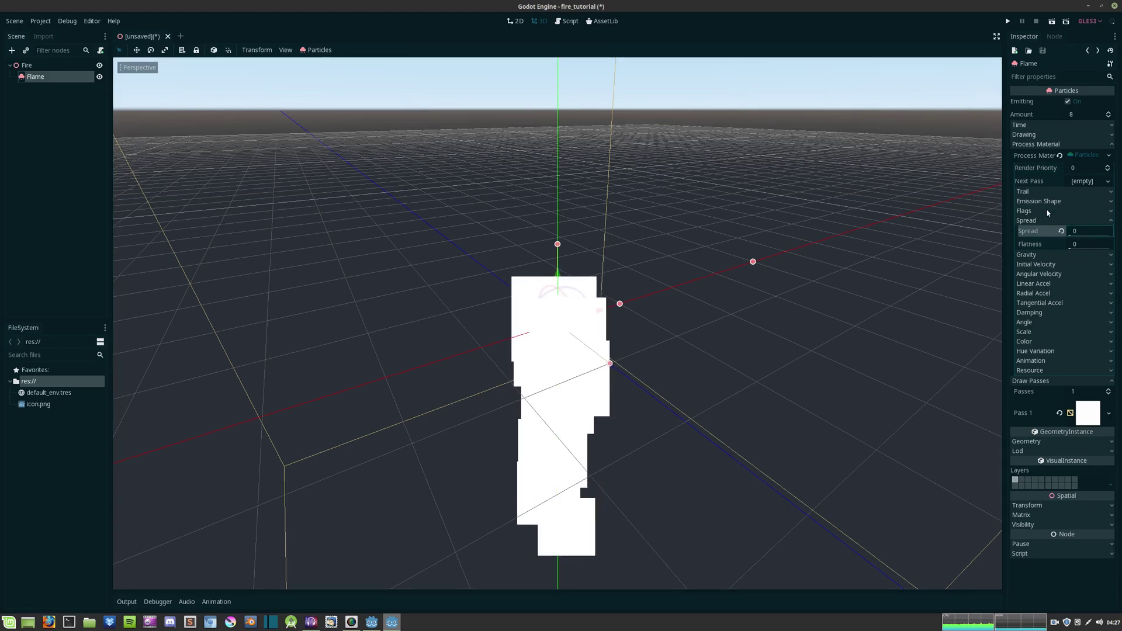
left_click(1028, 220)
Set the vertical gravity to 4 so particles rise
left_click(1028, 230)
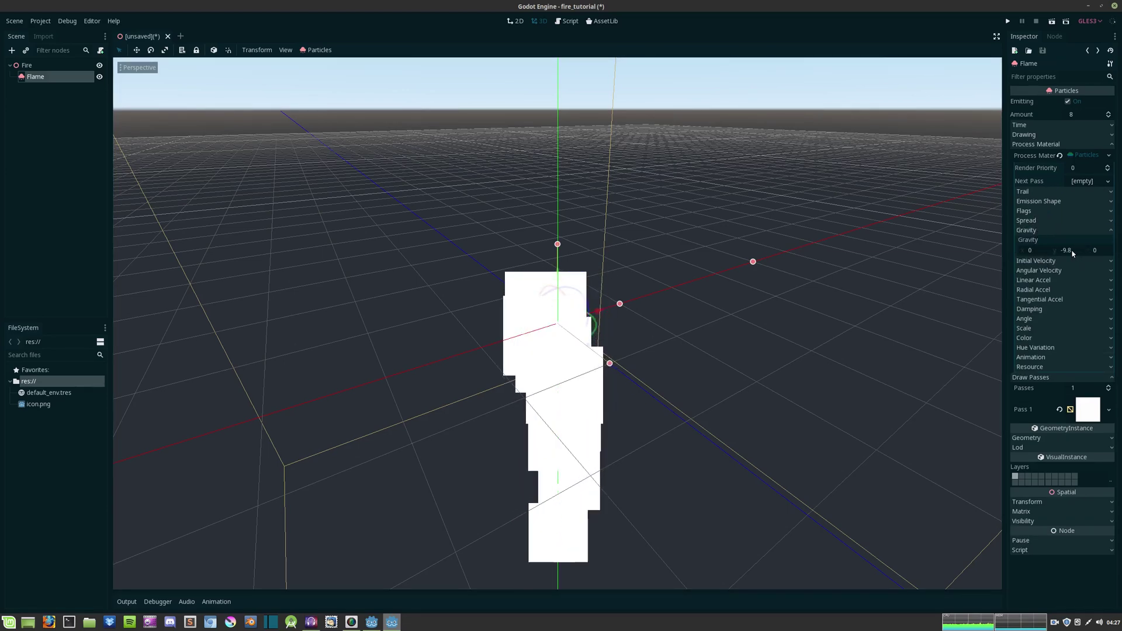
left_click(1067, 250)
type("4")
key("Return")
middle_click_drag(728, 264, 662, 361)
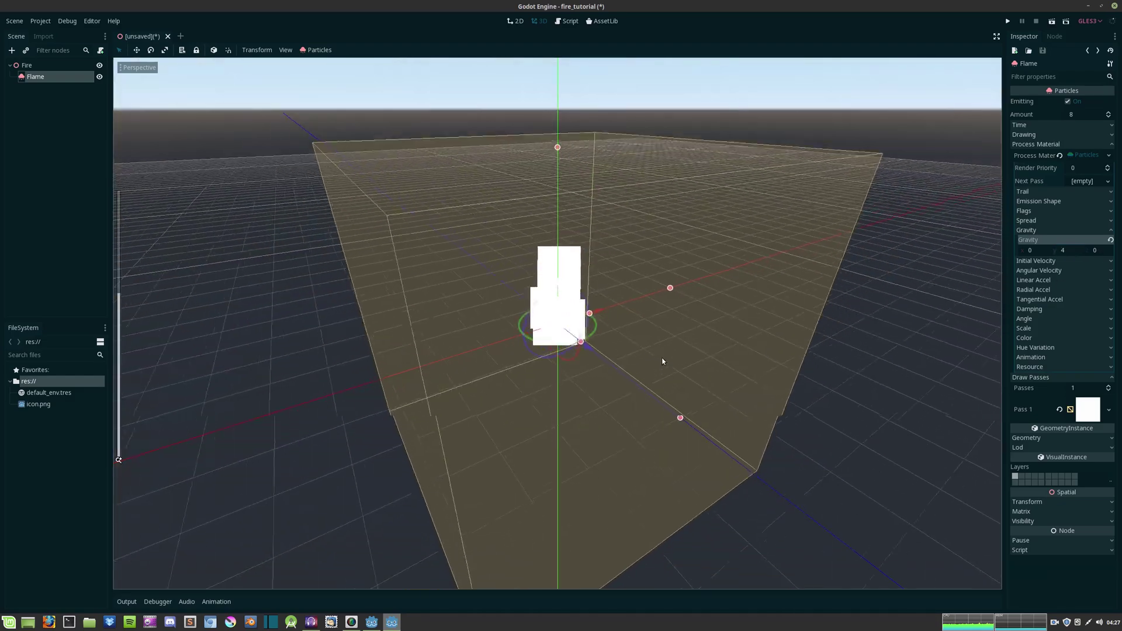
scroll(663, 361, "up", 2)
scroll(680, 358, "up", 2)
scroll(680, 359, "up", 2)
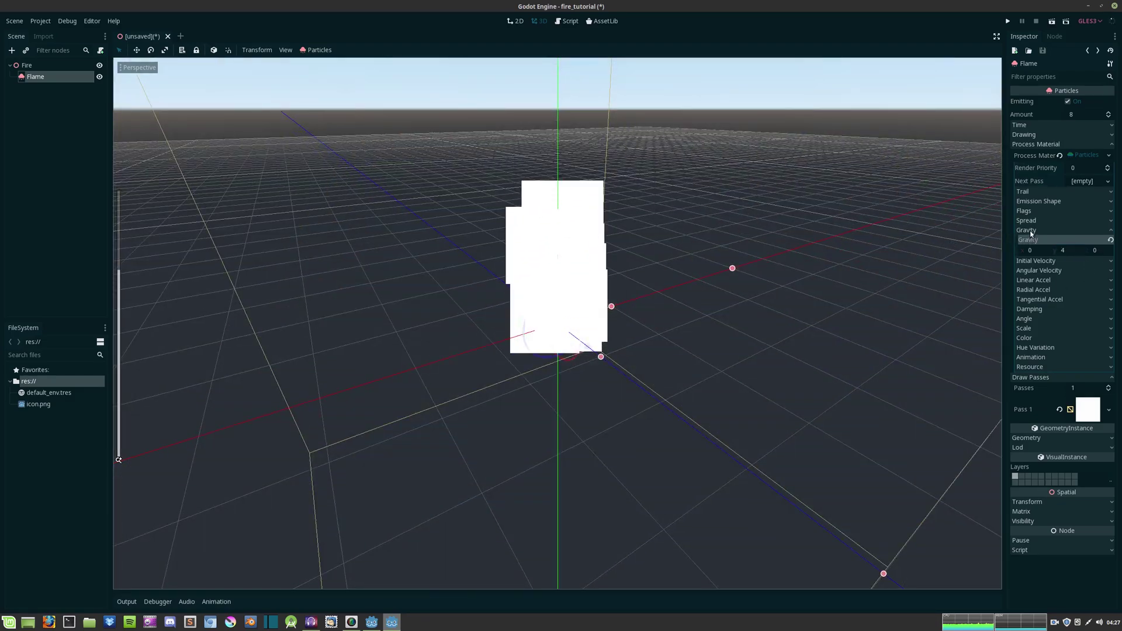
left_click(1030, 231)
Set Angular Velocity to 90 with randomness at 1
left_click(1037, 239)
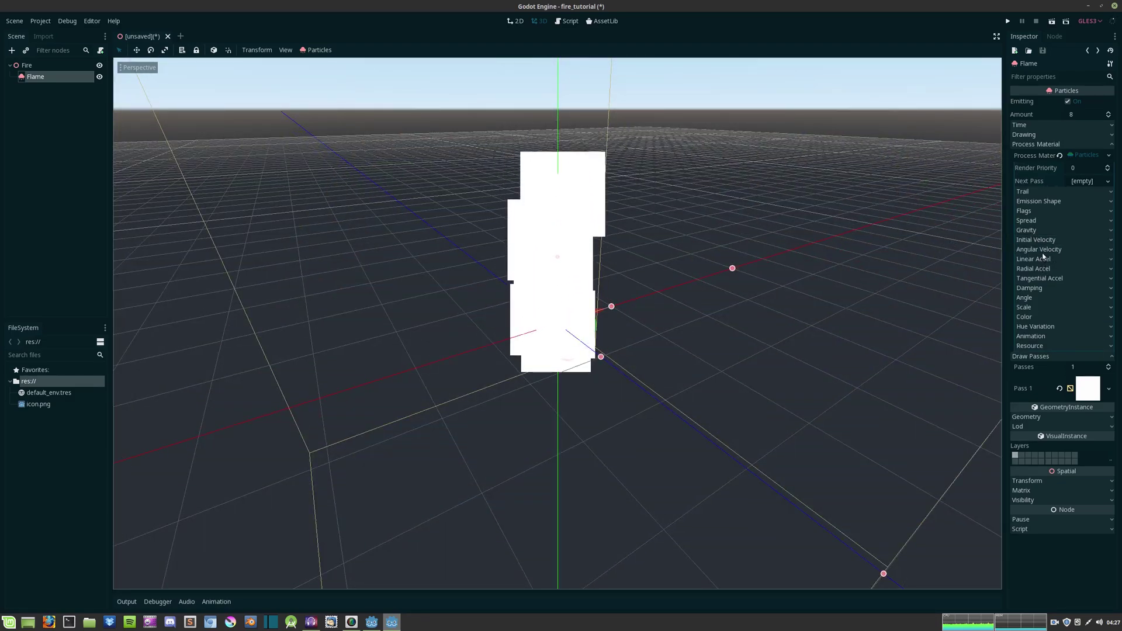
left_click(1041, 250)
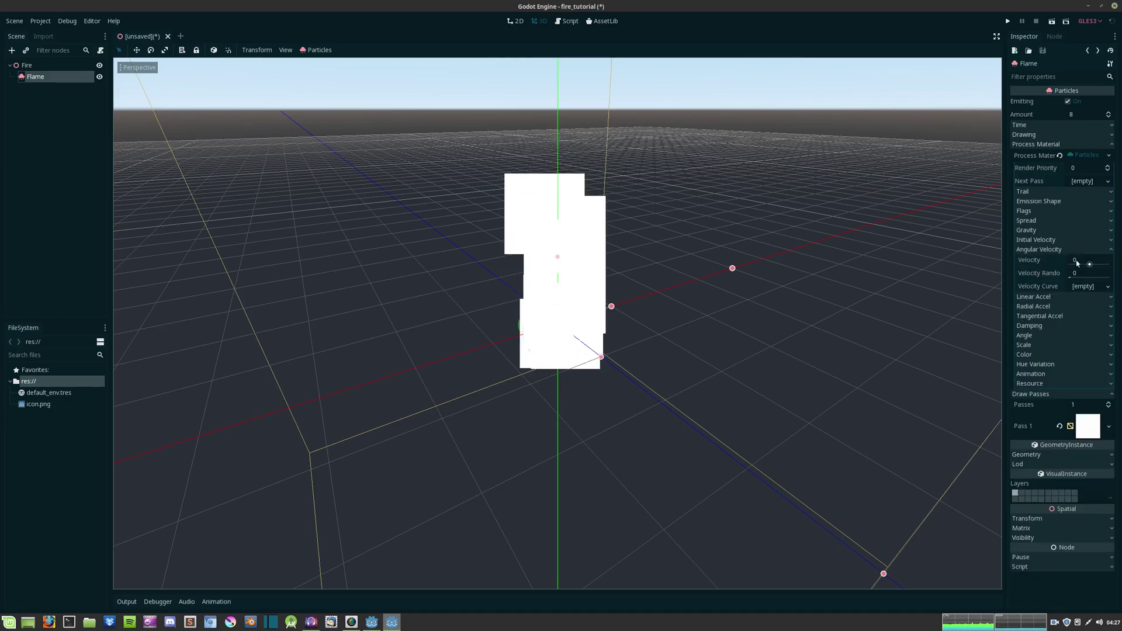
left_click(1077, 262)
type("50")
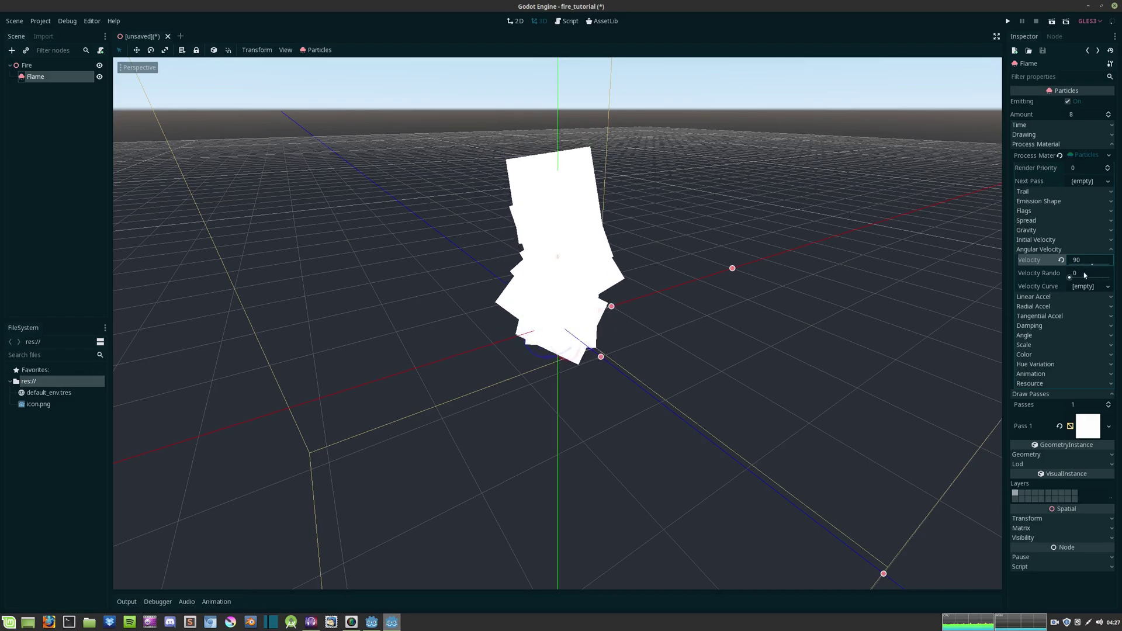
left_click_drag(1072, 277, 1109, 277)
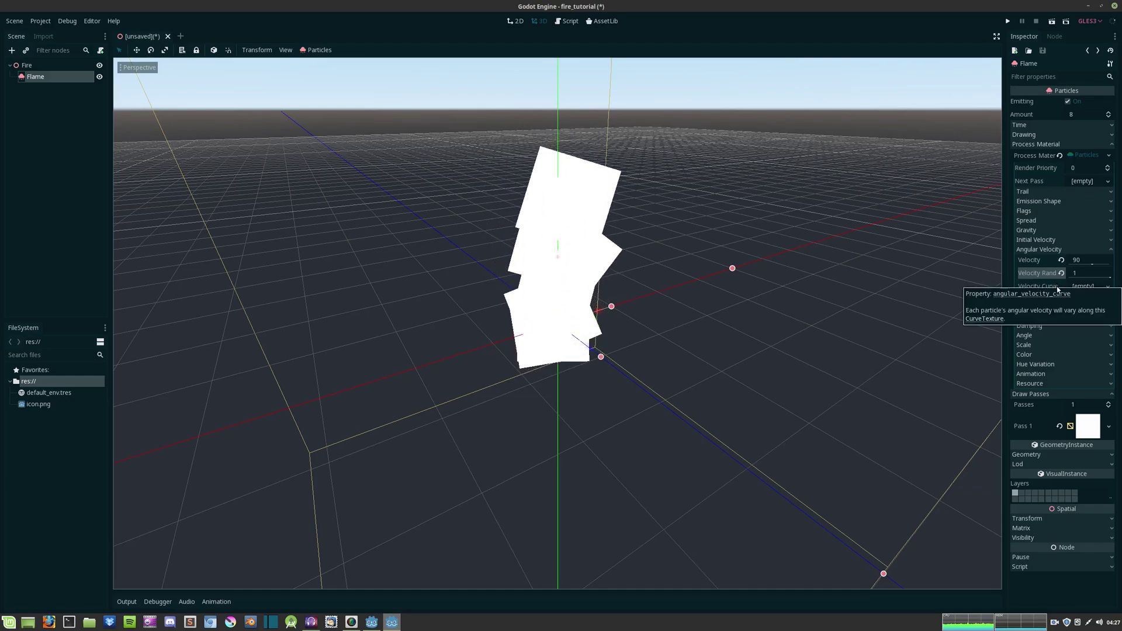
Set particle Scale to 0.5 and add a new CurveTexture as the scale curve
left_click(1024, 345)
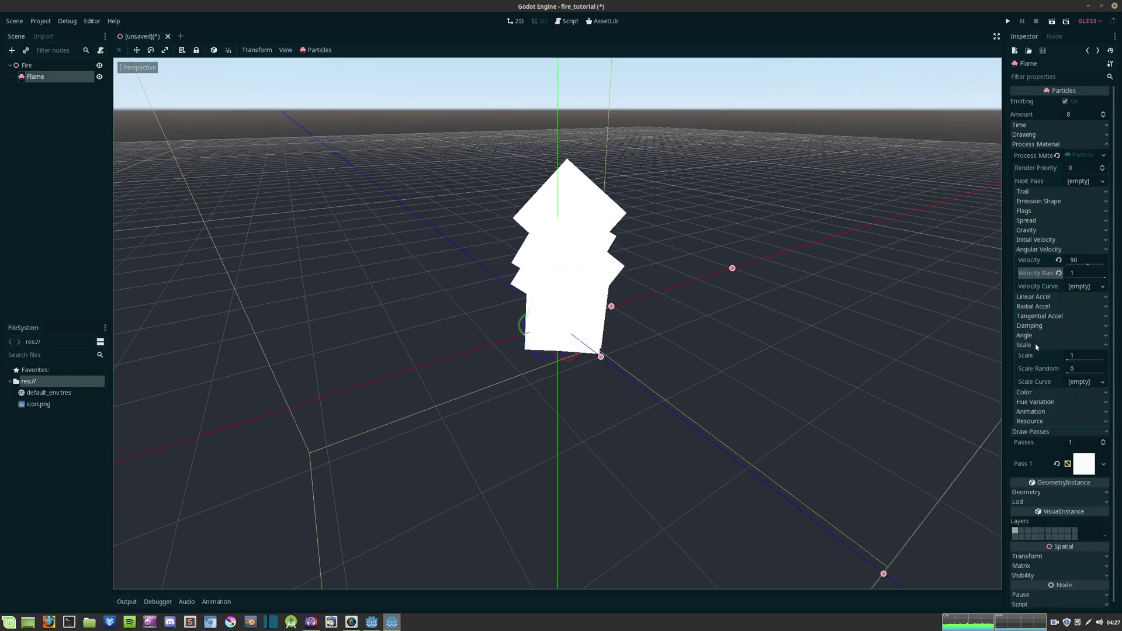
left_click(1083, 355)
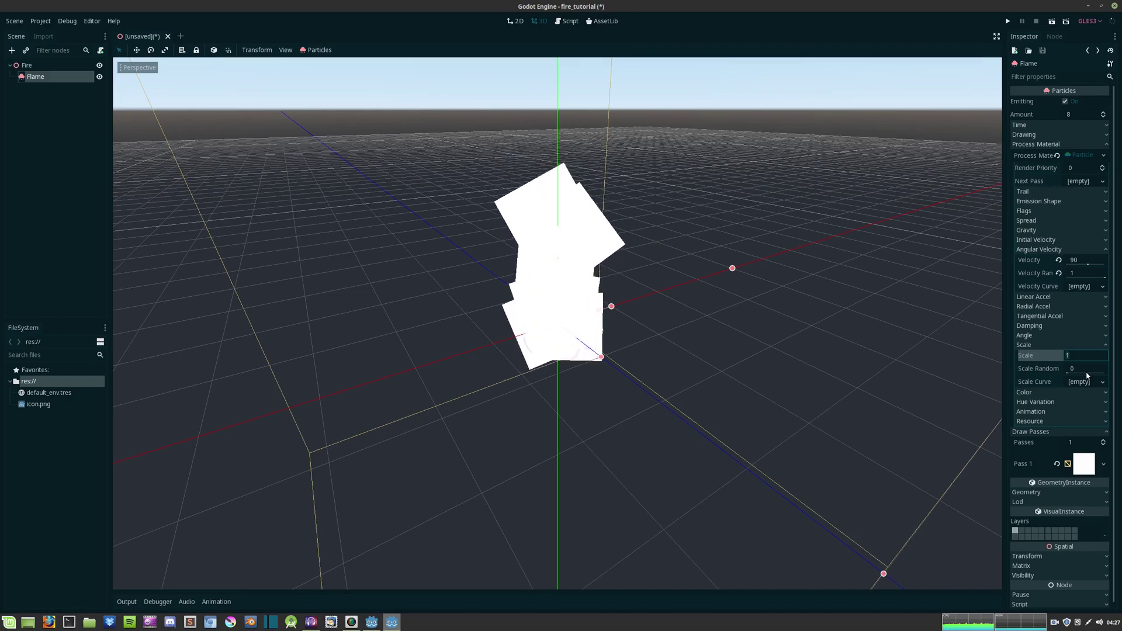
type("0.5")
key("Return")
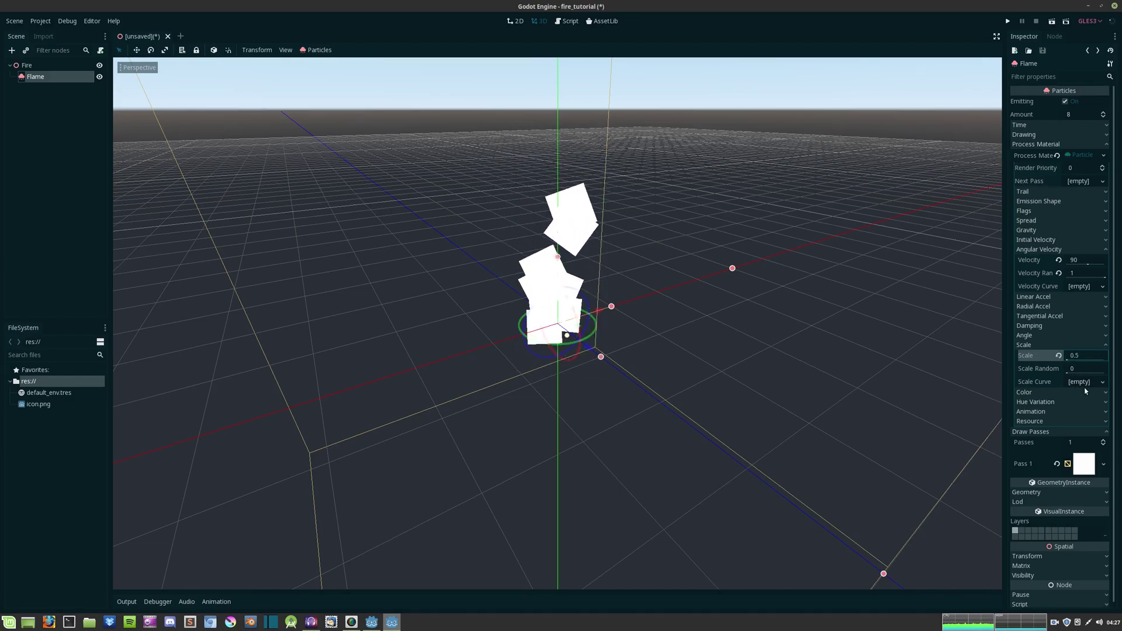
left_click(1085, 383)
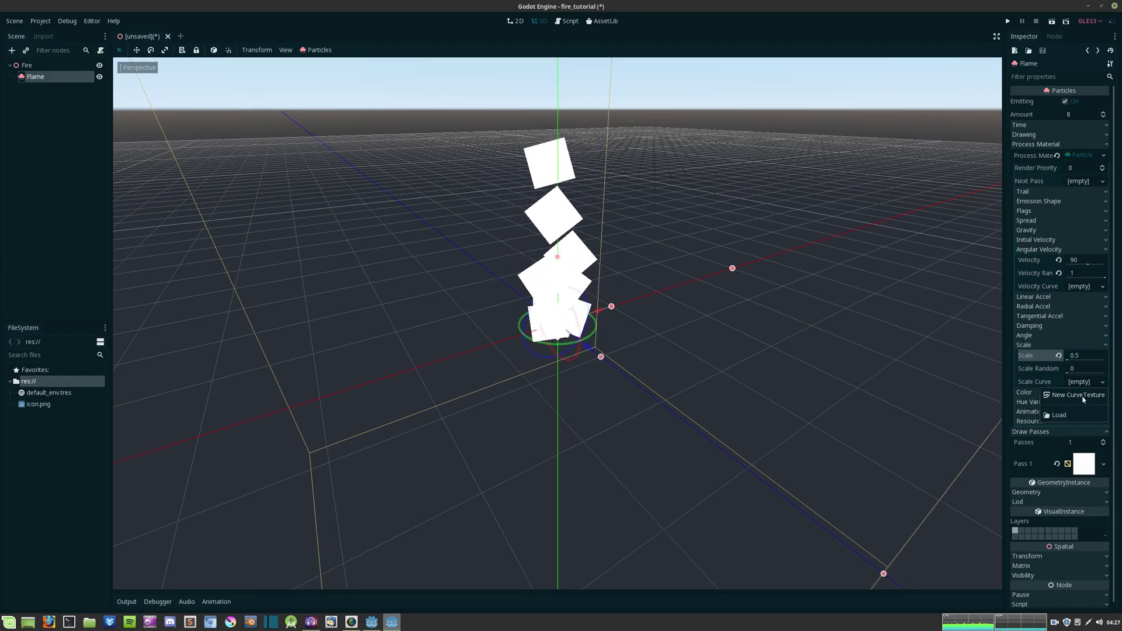
left_click(1078, 394)
left_click(1076, 416)
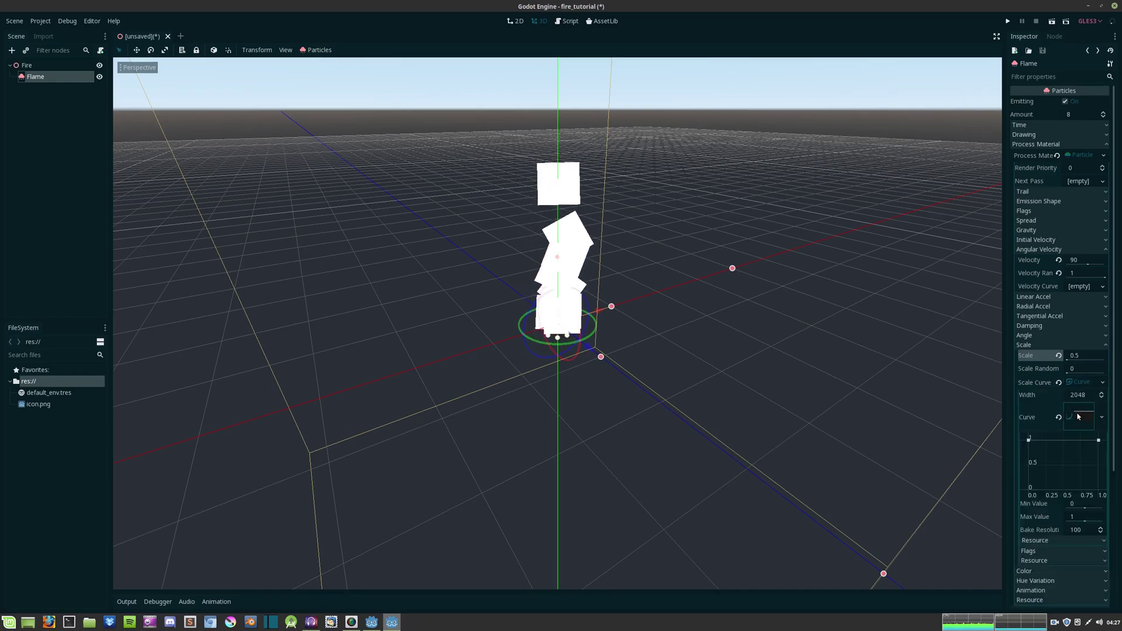
Add two scale-curve points, pull the last one down, and set Amount to 40
right_click(1043, 447)
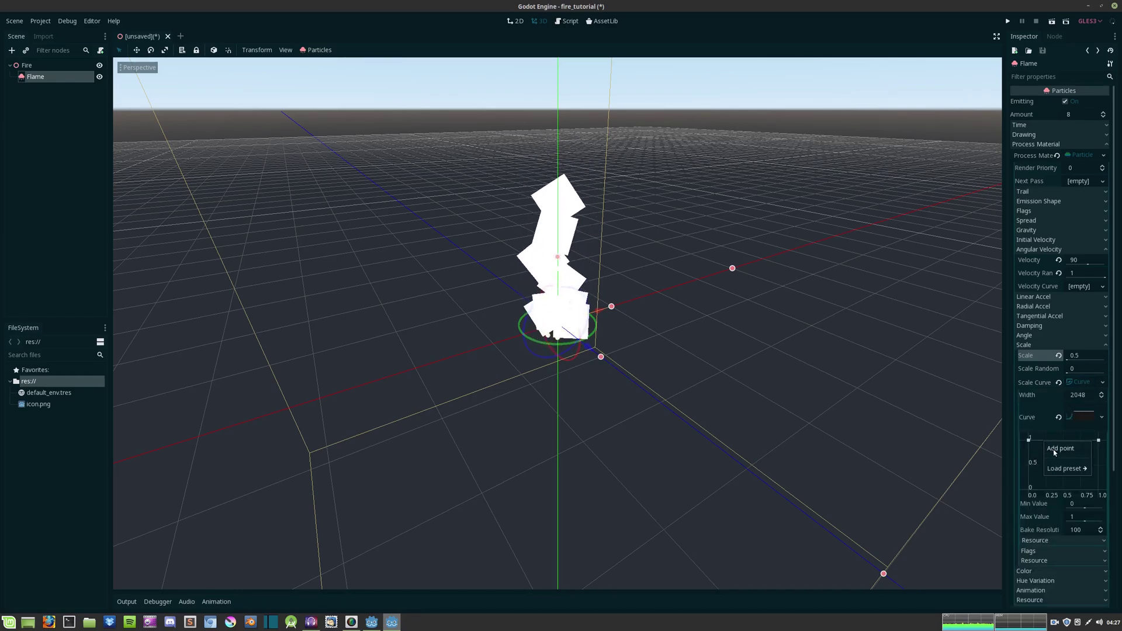
left_click(1054, 450)
right_click(1078, 443)
left_click(1087, 449)
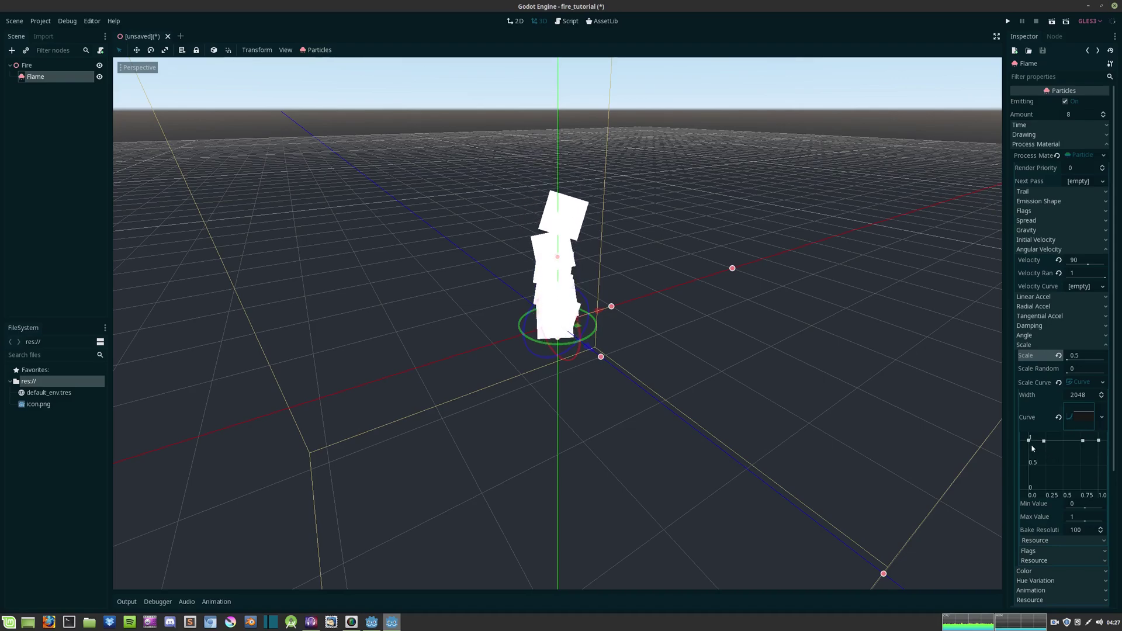
left_click_drag(1098, 443, 1099, 488)
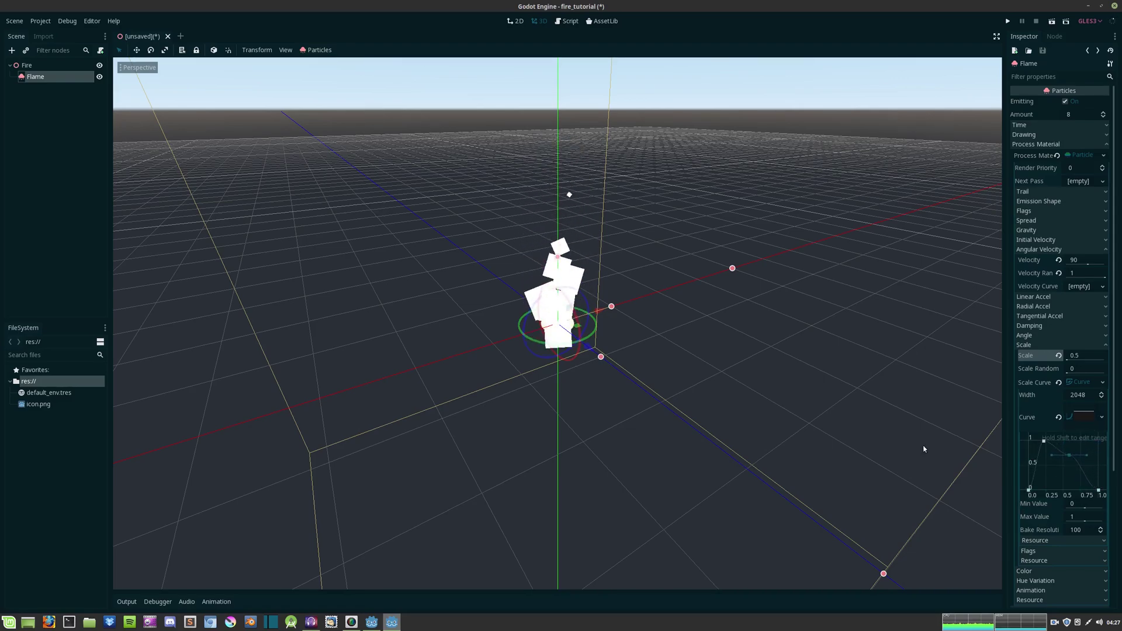
scroll(923, 448, "up", 2)
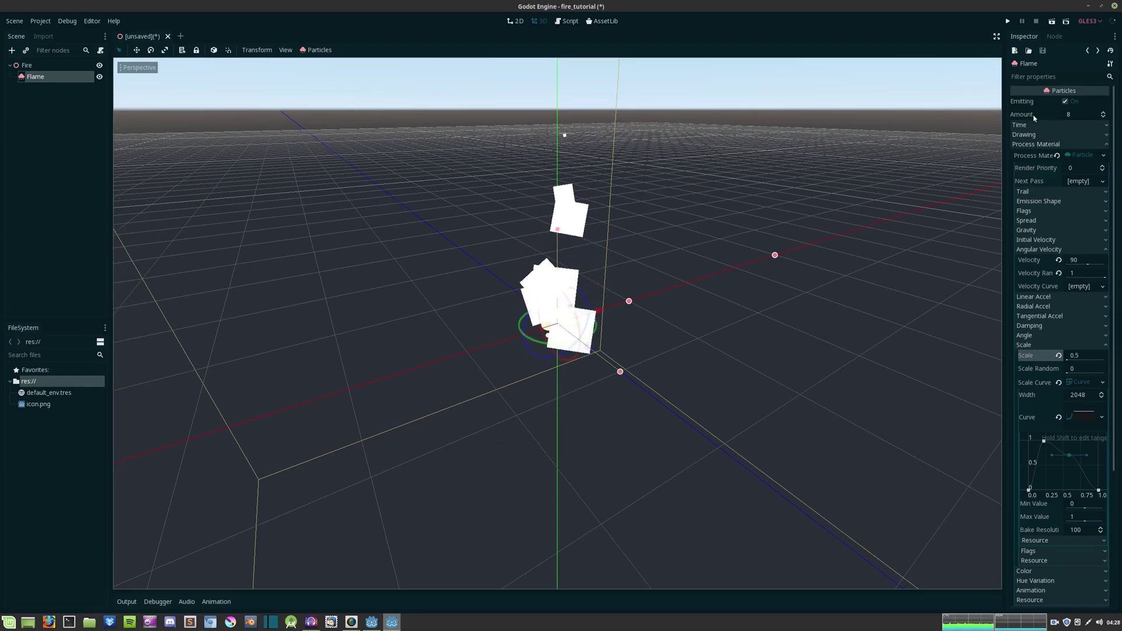
left_click(1081, 116)
type("40")
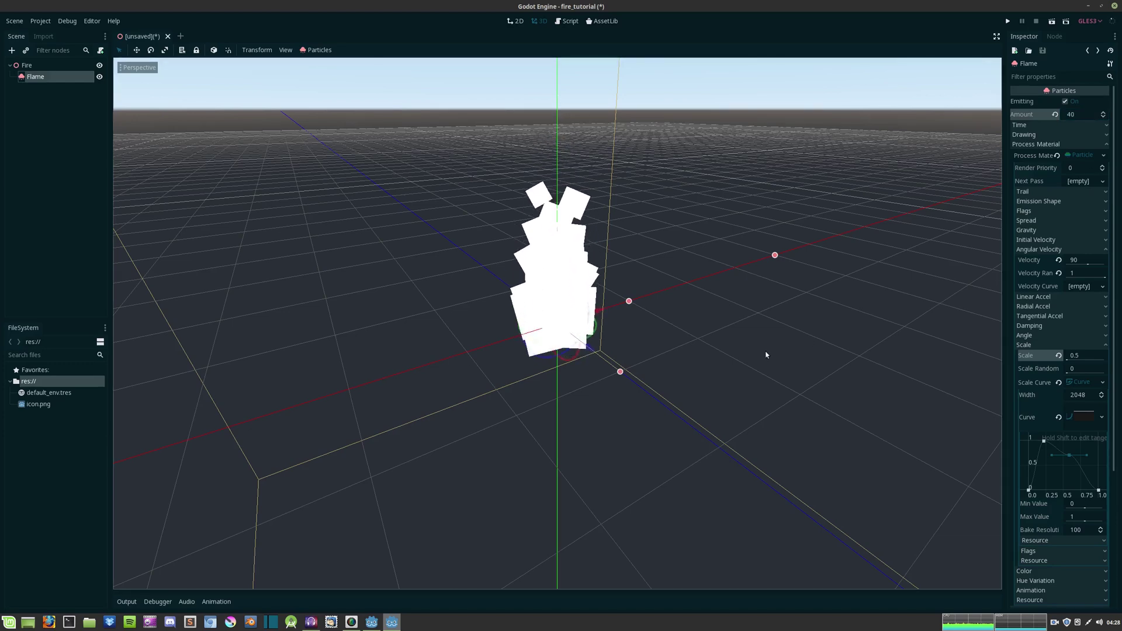
Give the Color Ramp a new GradientTexture with a new Gradient resource
left_click(1028, 347)
left_click(1031, 355)
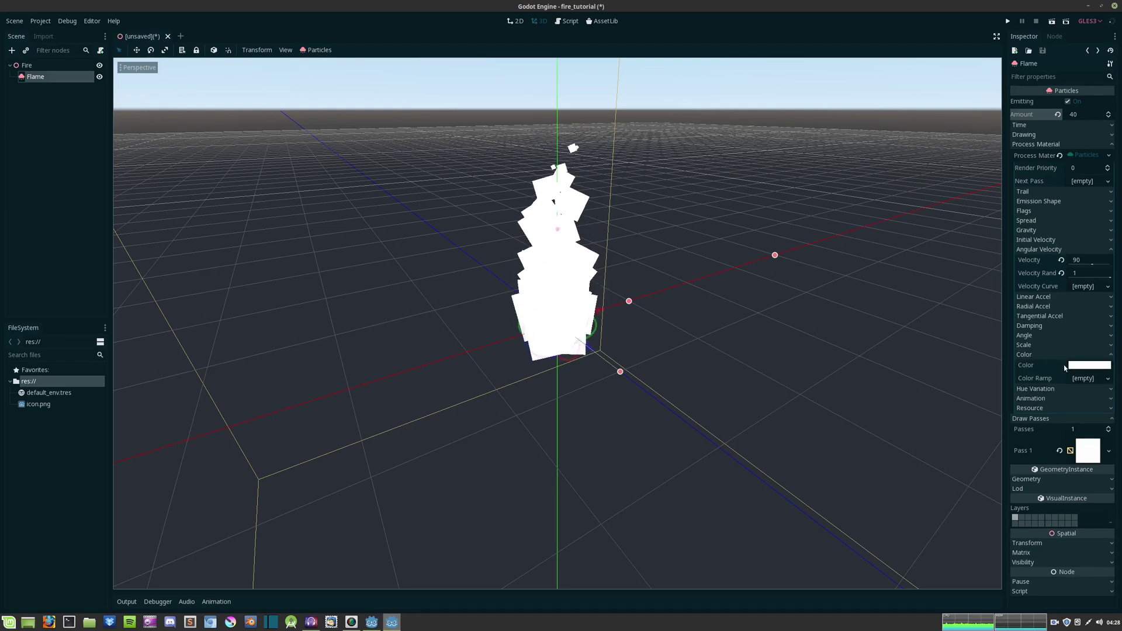
left_click(1084, 379)
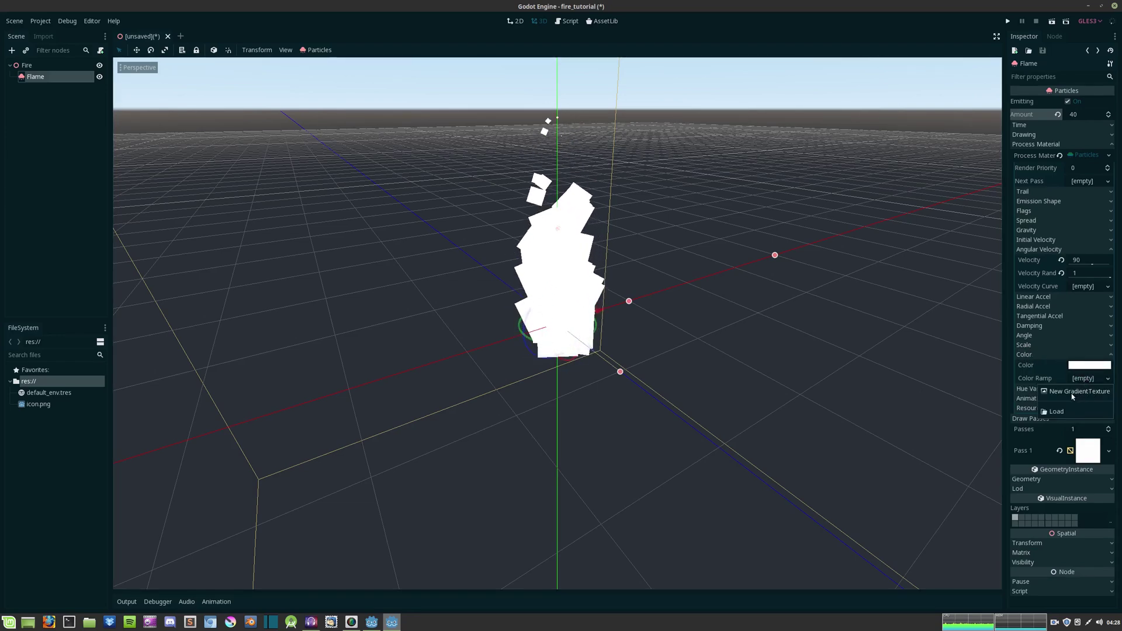
left_click(1072, 391)
left_click(1085, 365)
left_click(1084, 378)
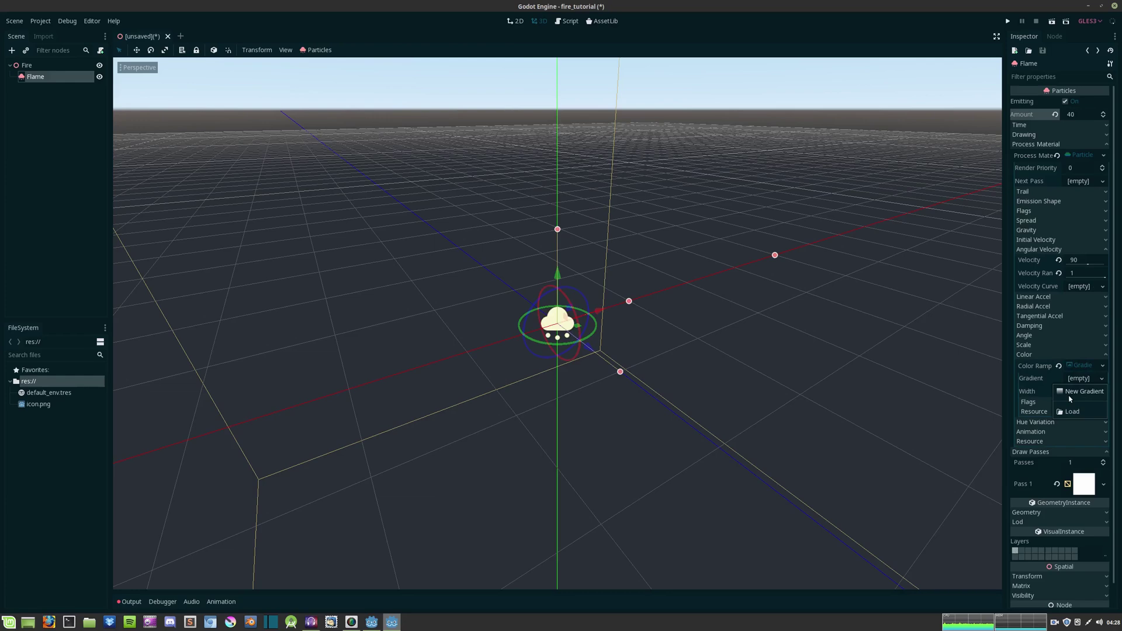
left_click(1079, 392)
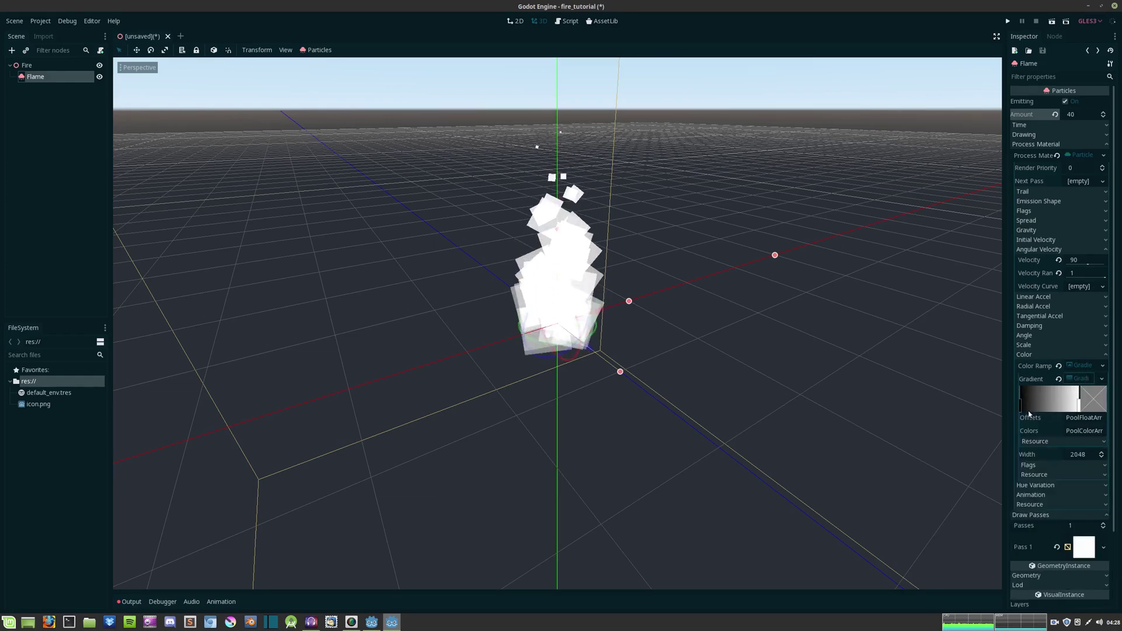
Colour the gradient stops red and light yellow
double_click(1095, 402)
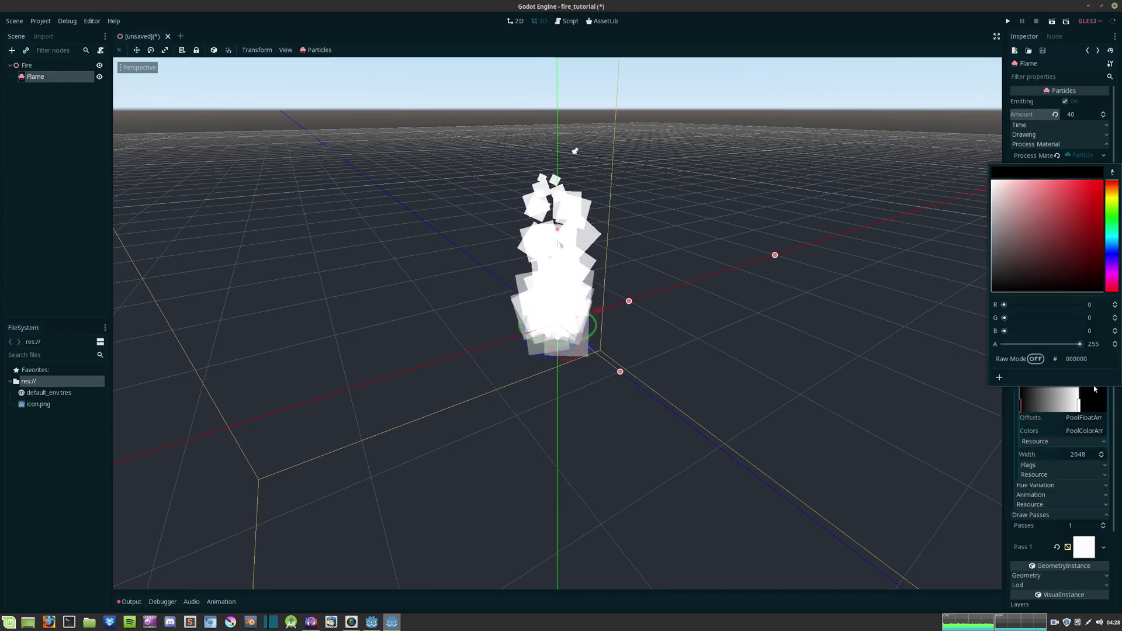
left_click_drag(1052, 219, 1107, 168)
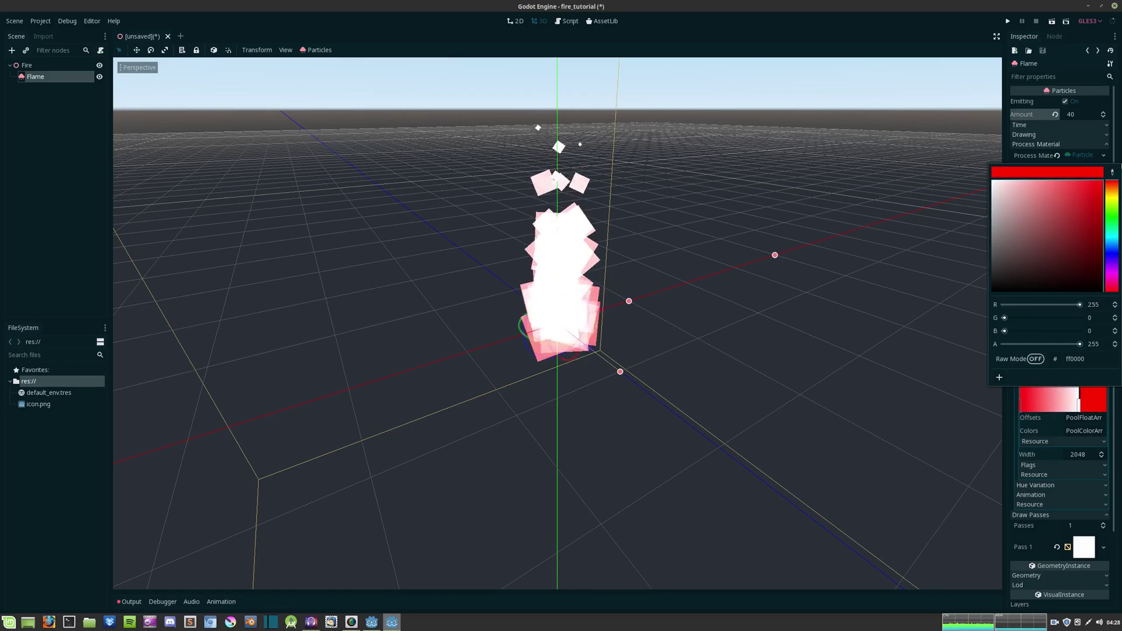
left_click(1090, 405)
double_click(1090, 405)
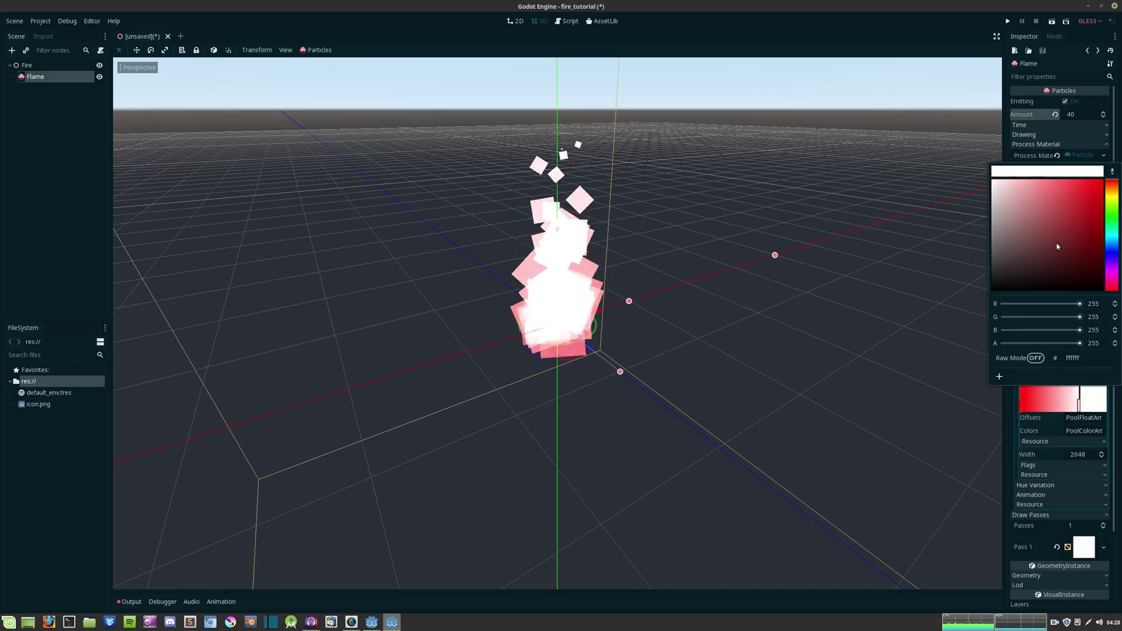
left_click(1109, 203)
mouse_move(1092, 177)
left_mouse_down()
mouse_move(1065, 177)
mouse_move(1063, 189)
left_mouse_up()
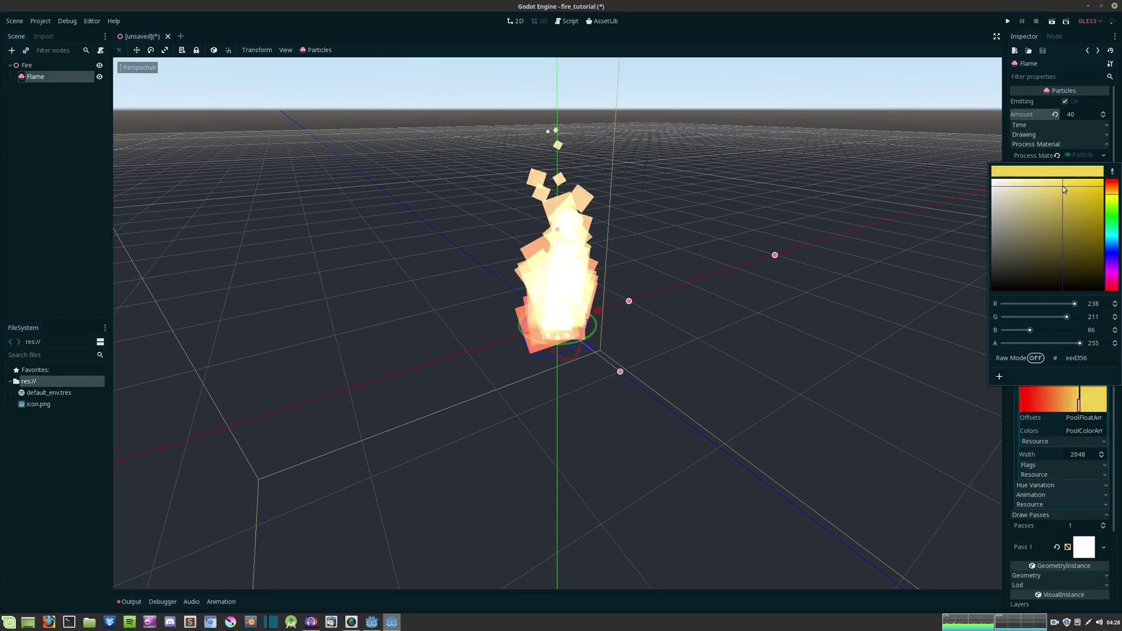
left_click(718, 291)
middle_click_drag(718, 292, 762, 299)
scroll(762, 300, "up", 3)
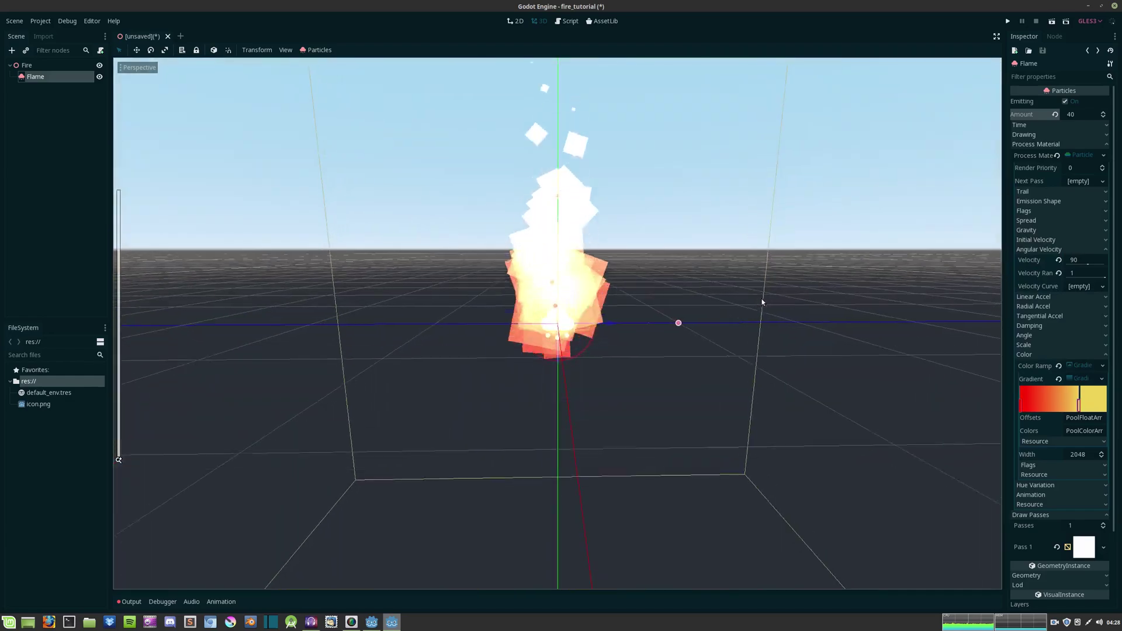
scroll(724, 302, "down", 3)
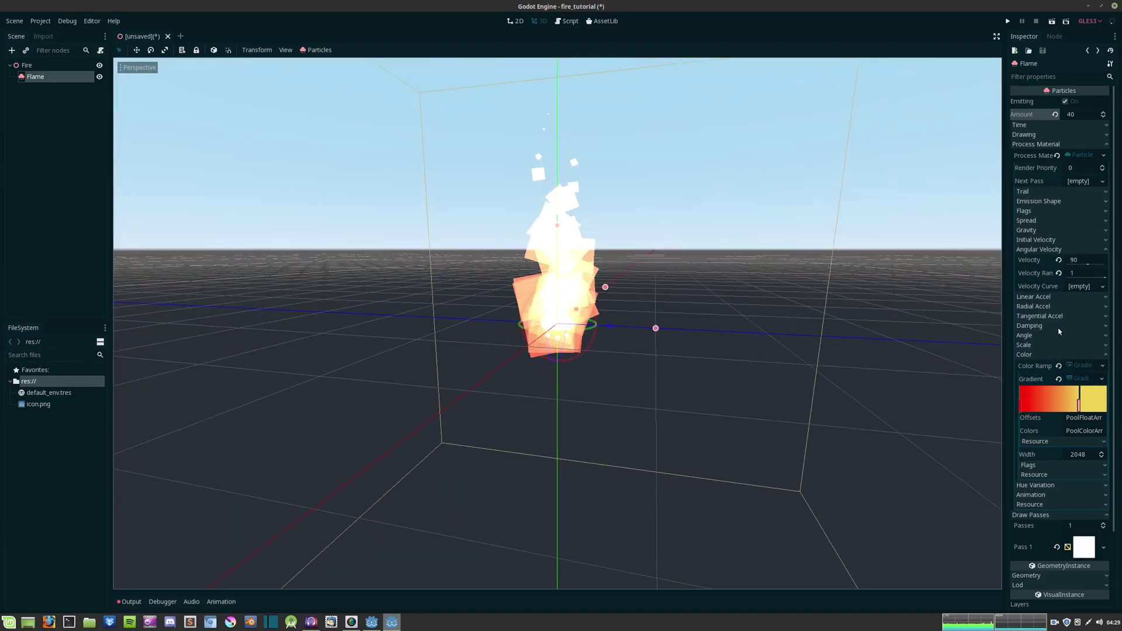
Show Flame's scale settings, then select the root Fire node
left_click(1026, 345)
type("0.5")
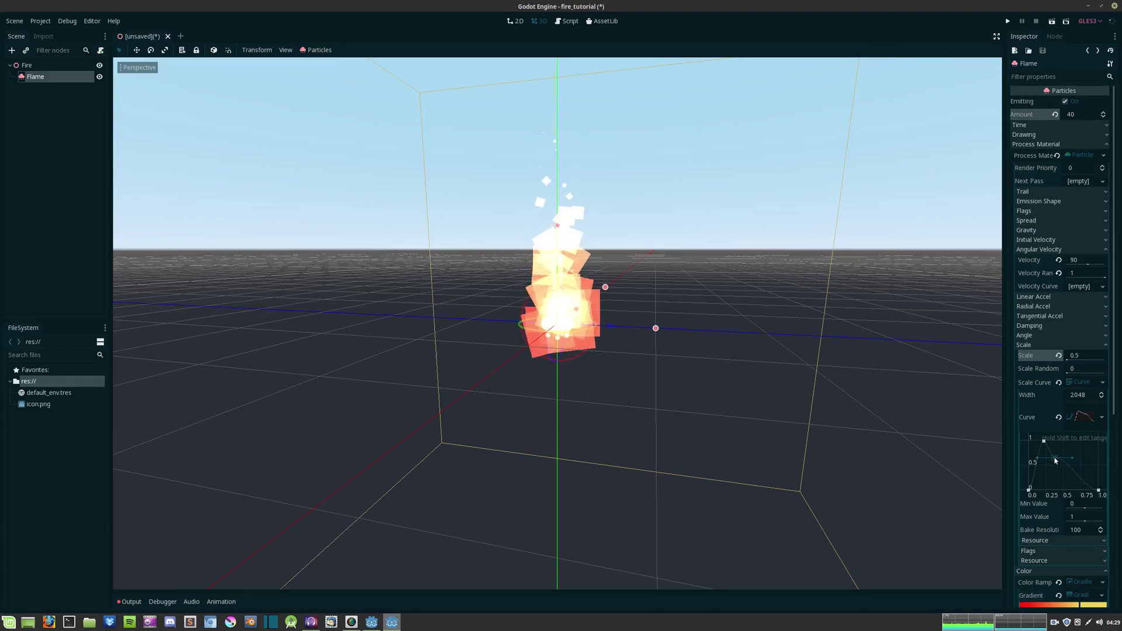
left_click(29, 66)
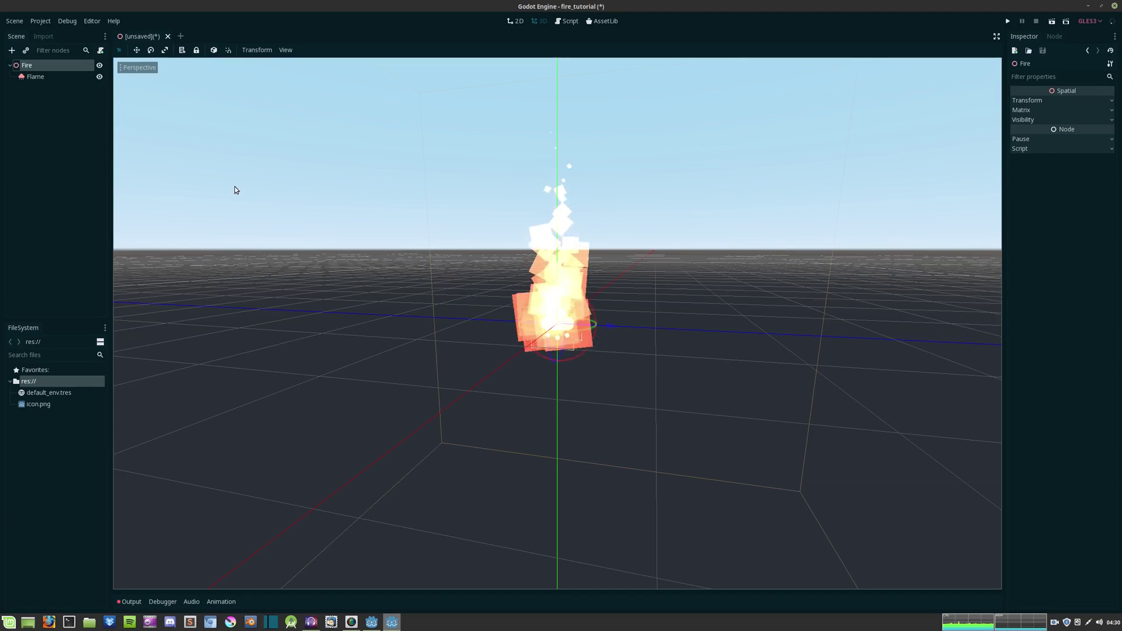
Add a Particles child node under Fire named Smoke
key("ctrl+a")
type("Particl")
key("Return")
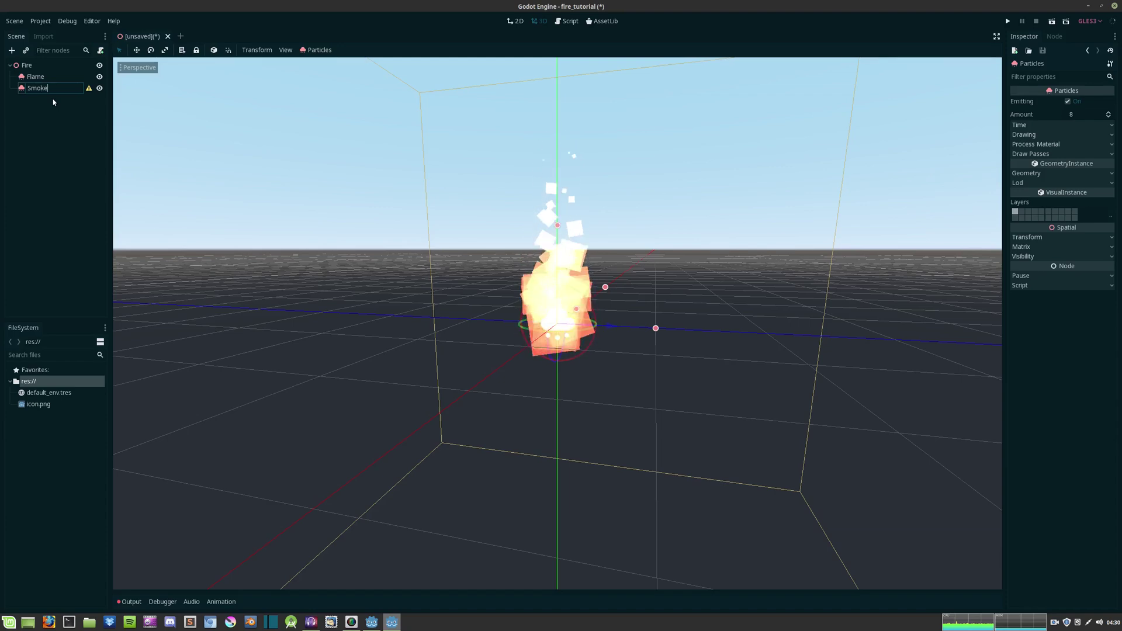
key("Return")
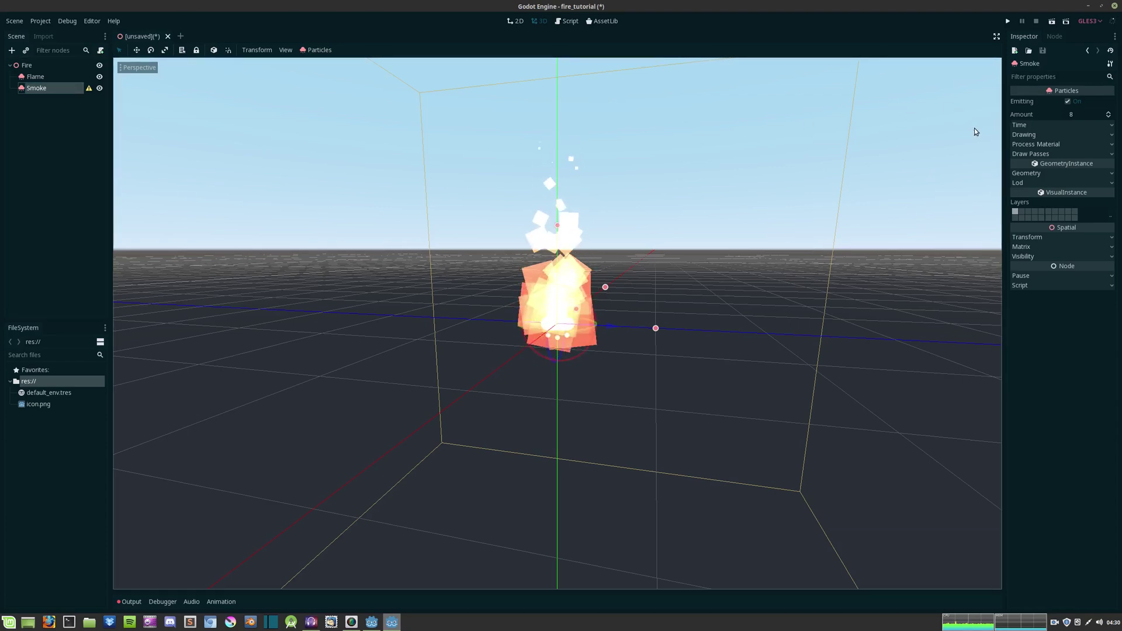
Assign a new QuadMesh to Smoke's Draw Pass 1
left_click(1044, 154)
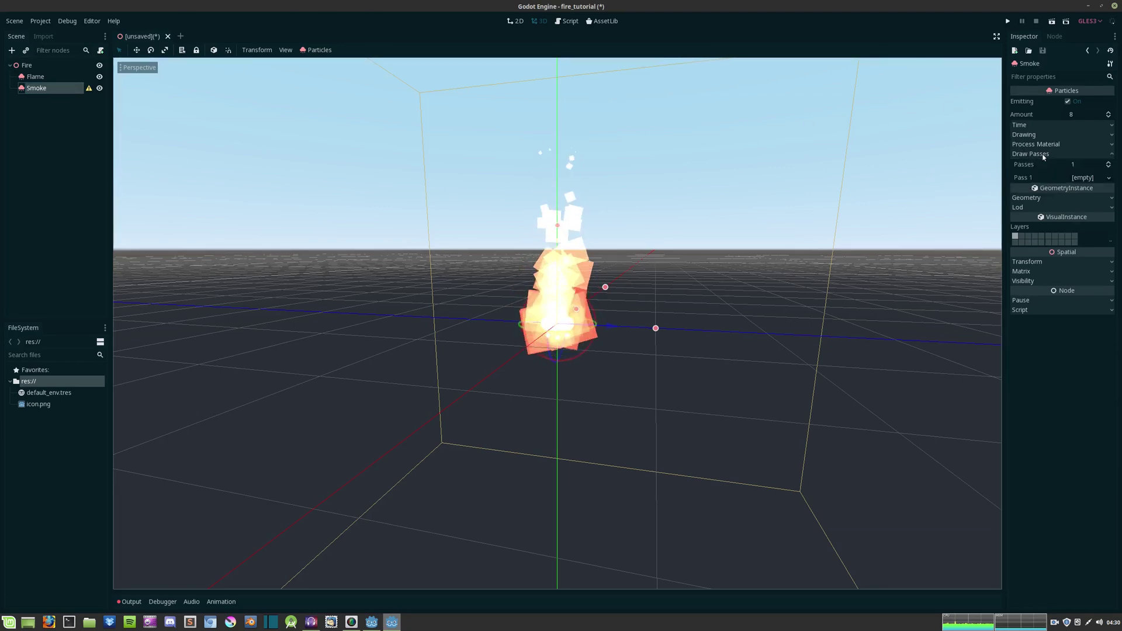
left_click(1087, 179)
left_click(1092, 255)
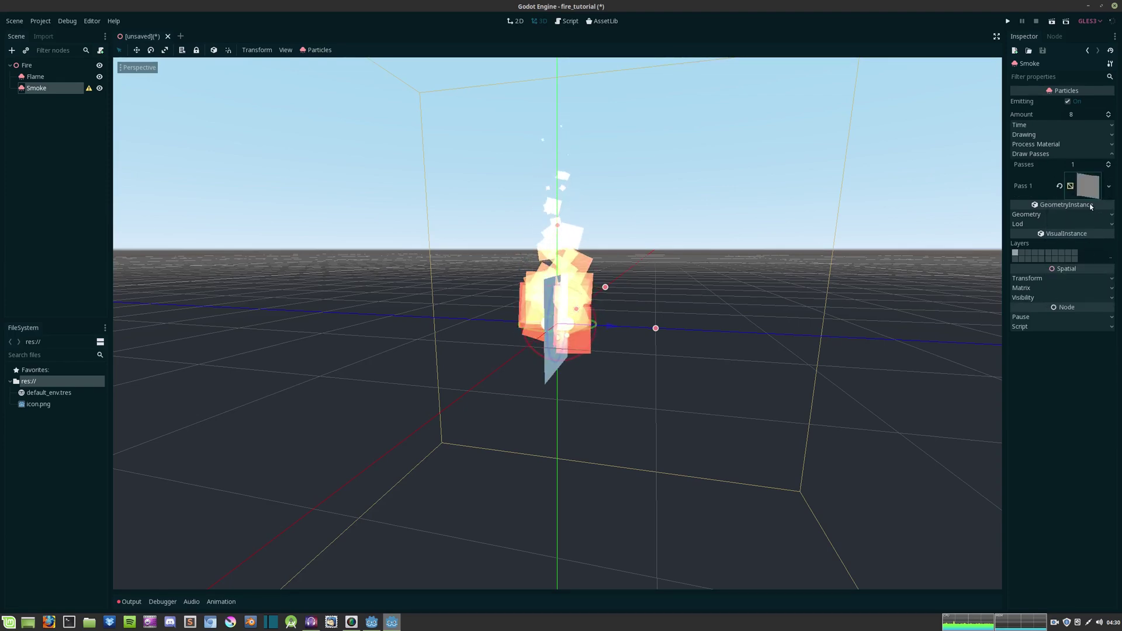
left_click(1085, 187)
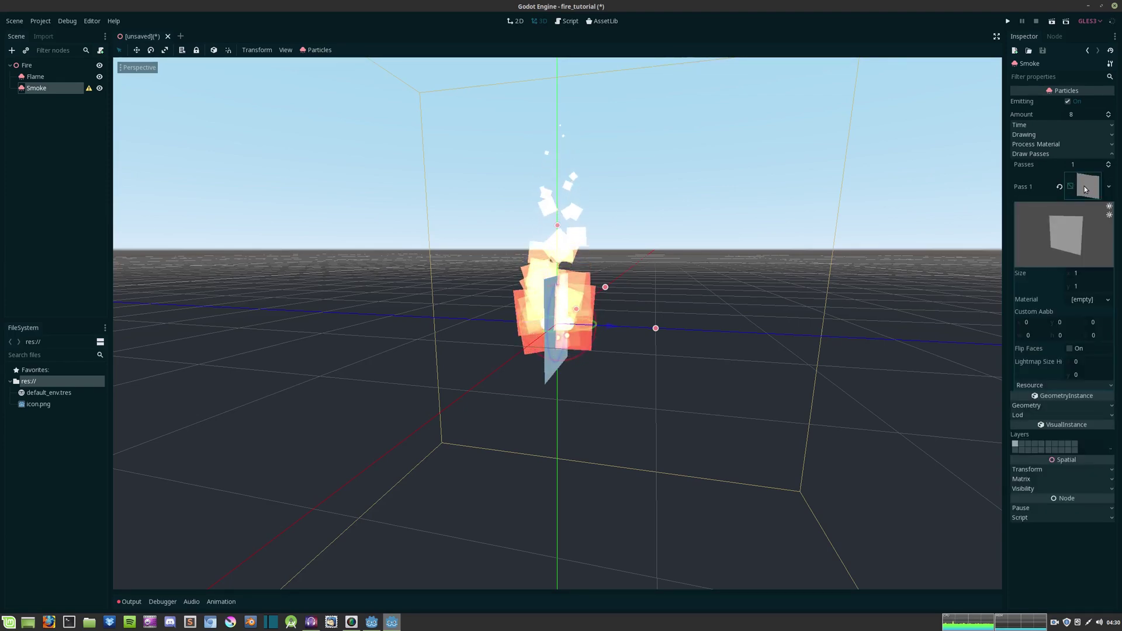
left_click(1085, 300)
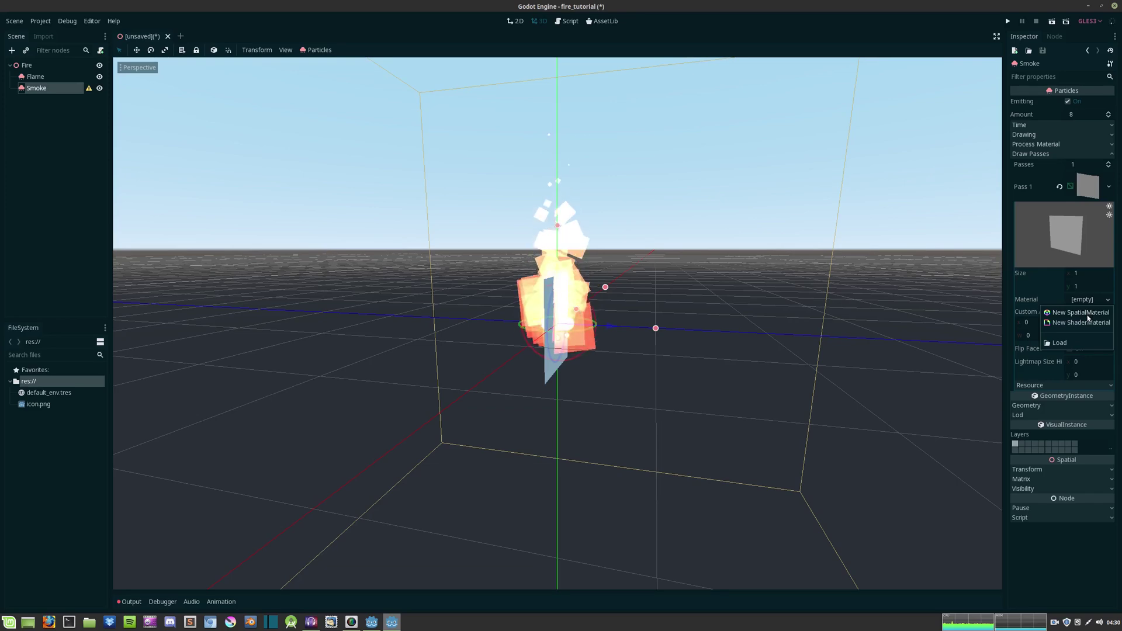
Give the Smoke quad a new unshaded SpatialMaterial using vertex colour as albedo
left_click(1080, 312)
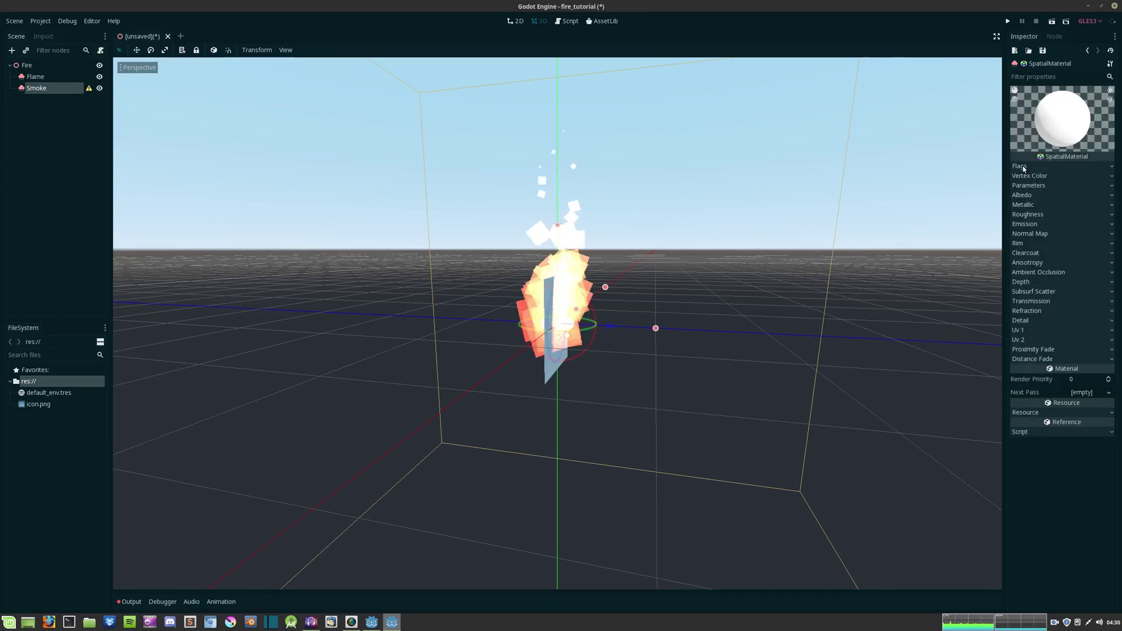
left_click(1023, 167)
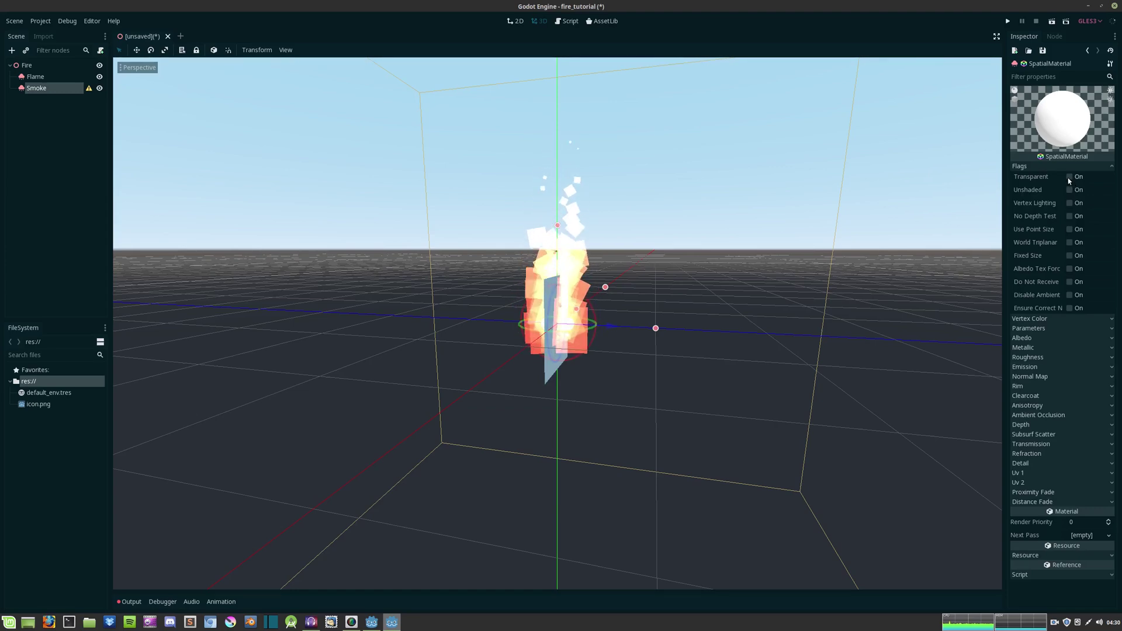
left_click(1071, 190)
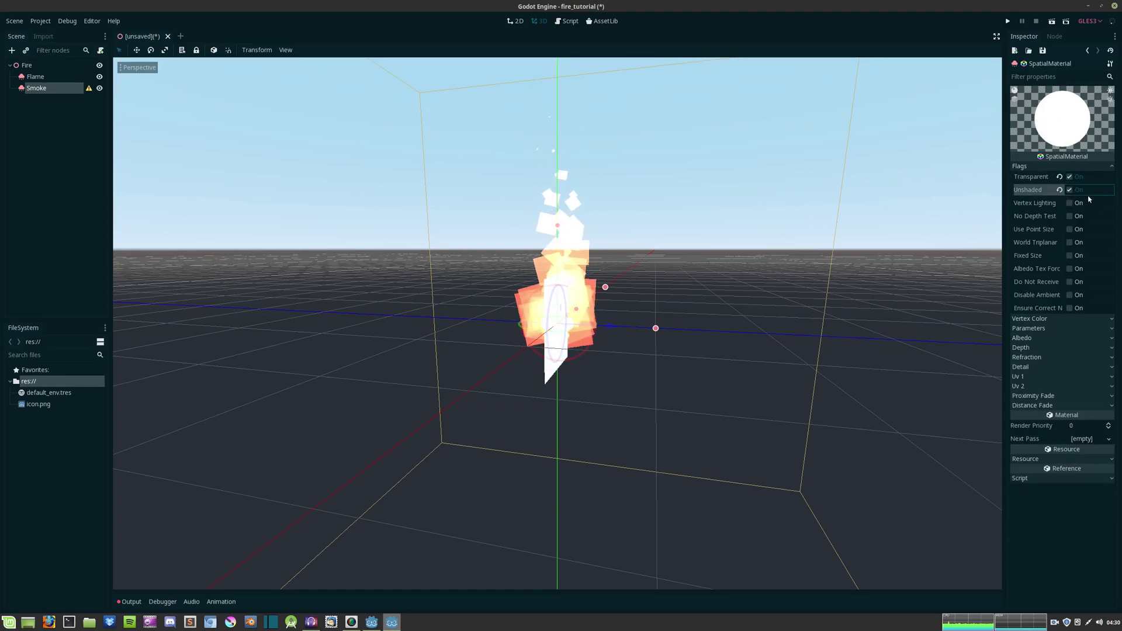
left_click(1071, 166)
left_click(1034, 177)
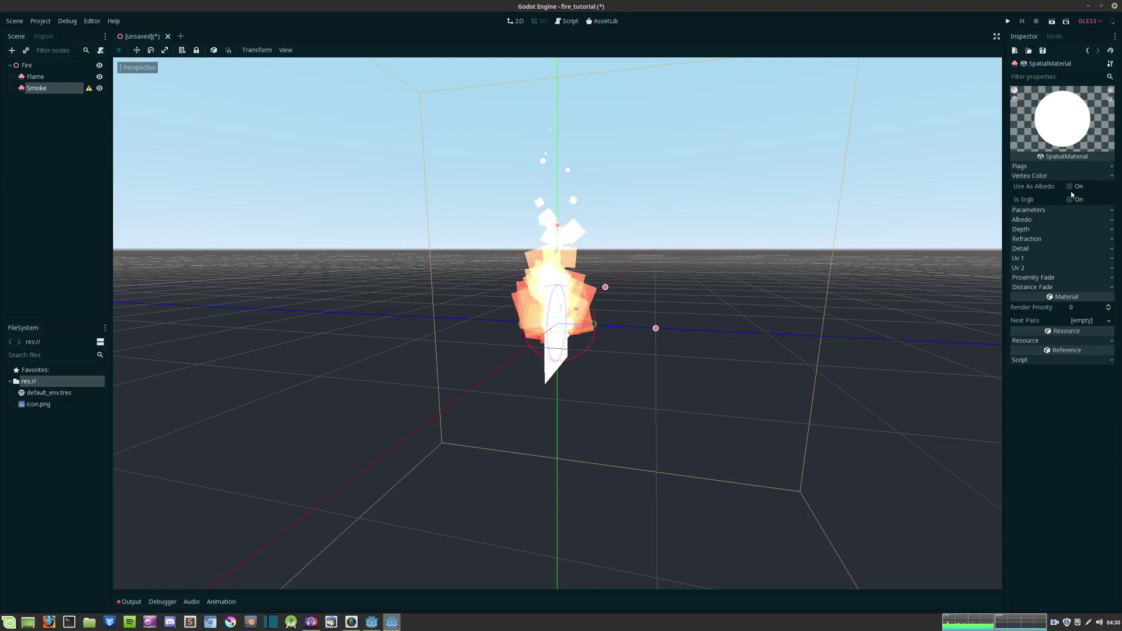
left_click(1069, 185)
left_click(1033, 176)
Set the smoke material's Billboard Mode to Particle Billboard
left_click(1034, 185)
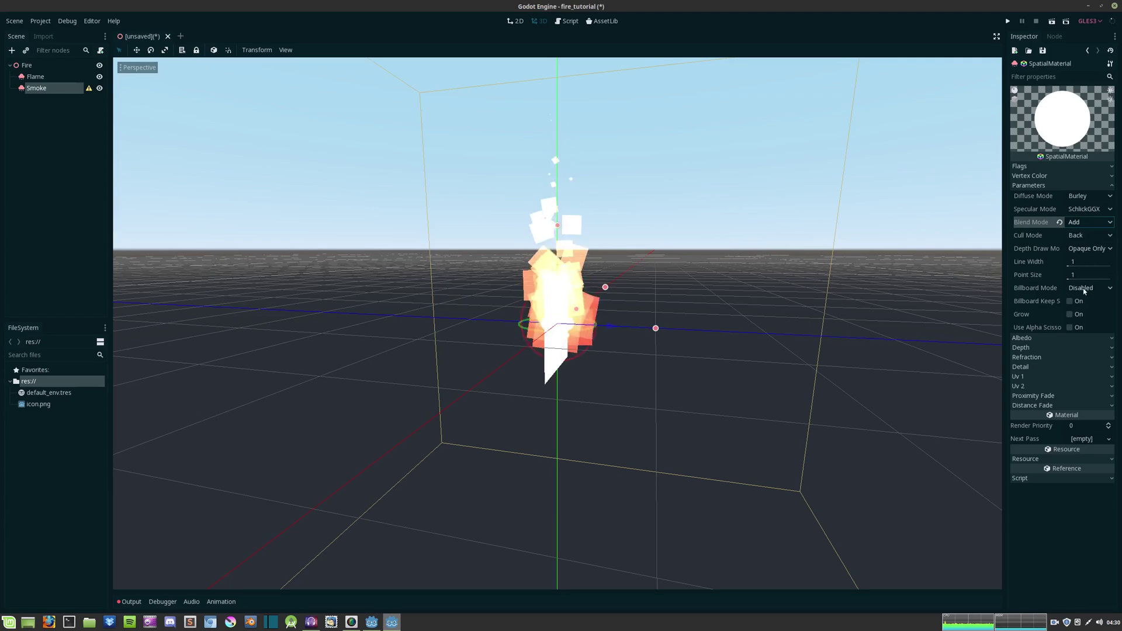
left_click(1093, 332)
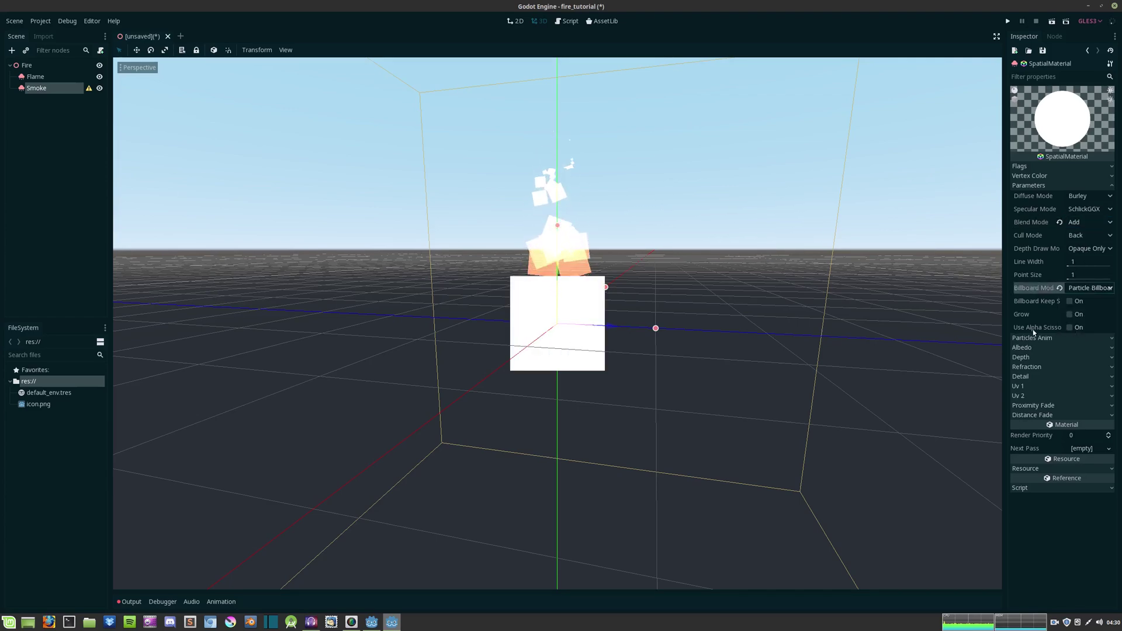
middle_click_drag(667, 343, 713, 341)
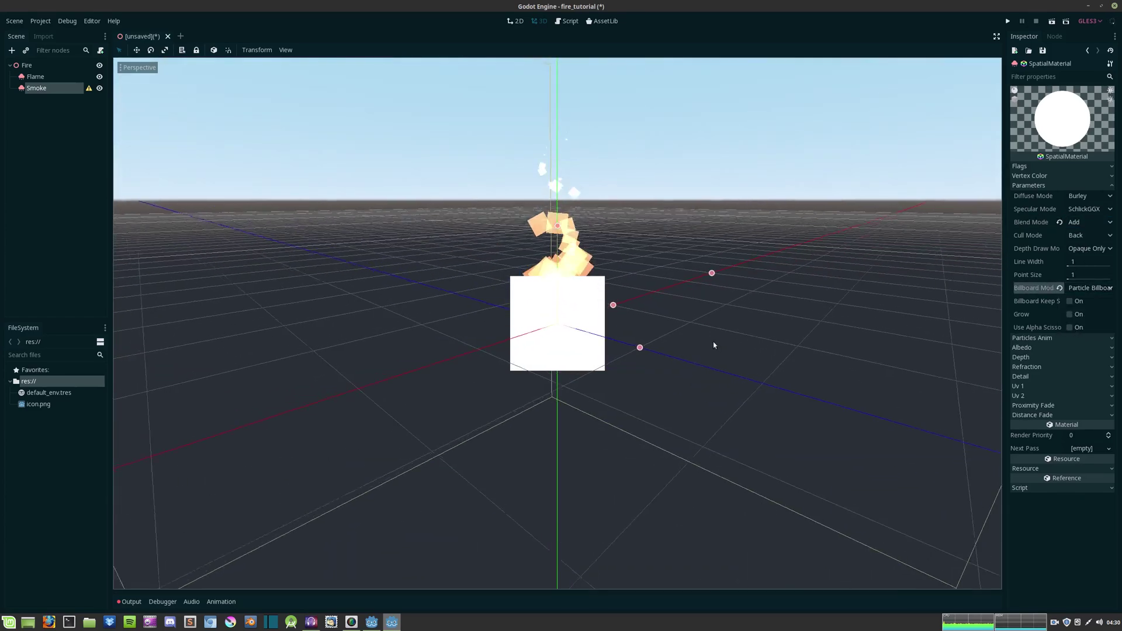
left_click(1034, 187)
Give the Smoke node a new ParticlesMaterial as its process material
left_click(1086, 51)
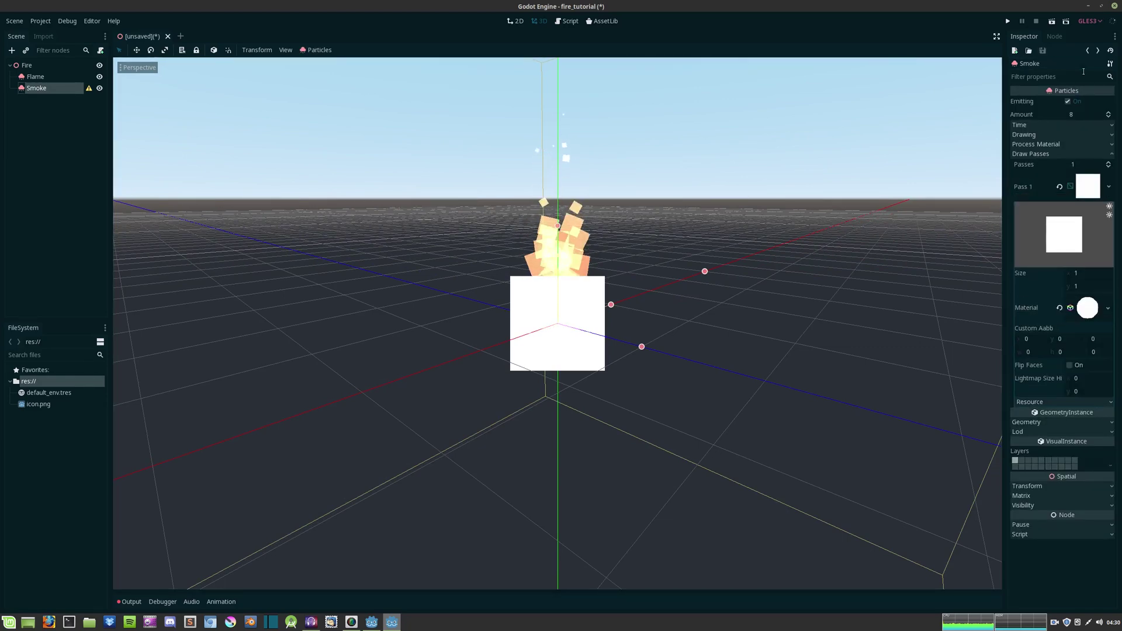
left_click(1023, 155)
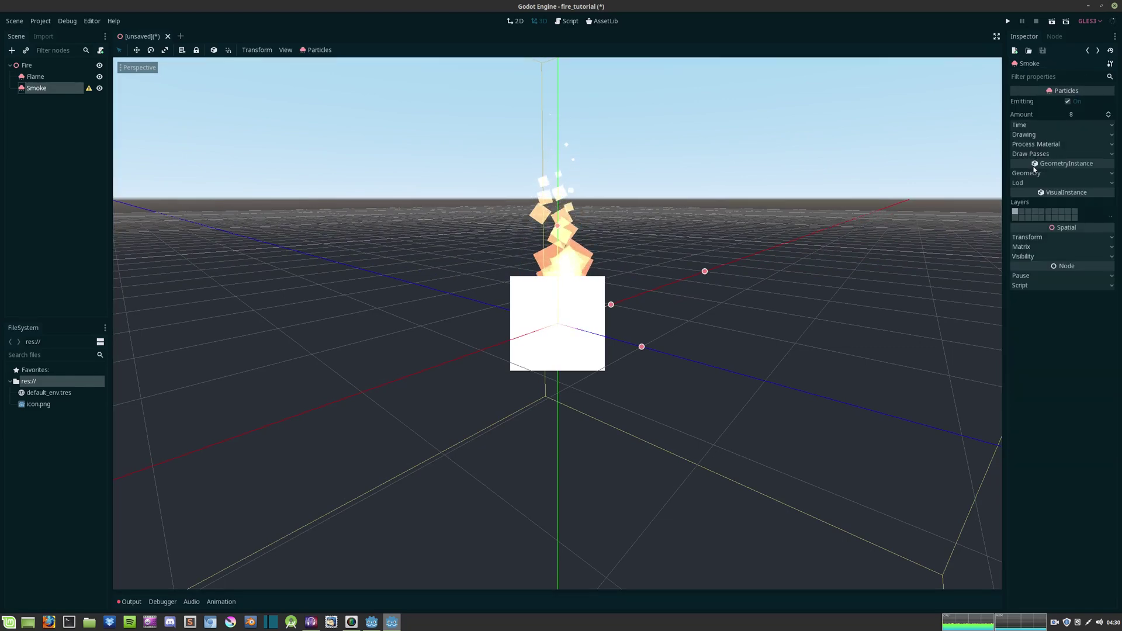
left_click(1045, 146)
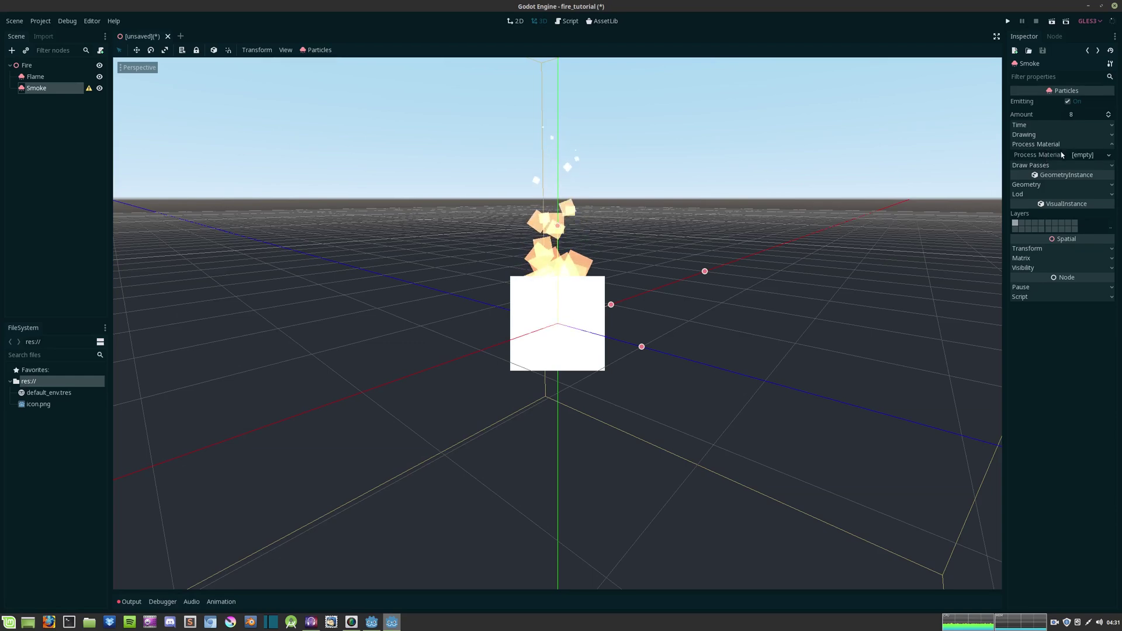
left_click(1087, 156)
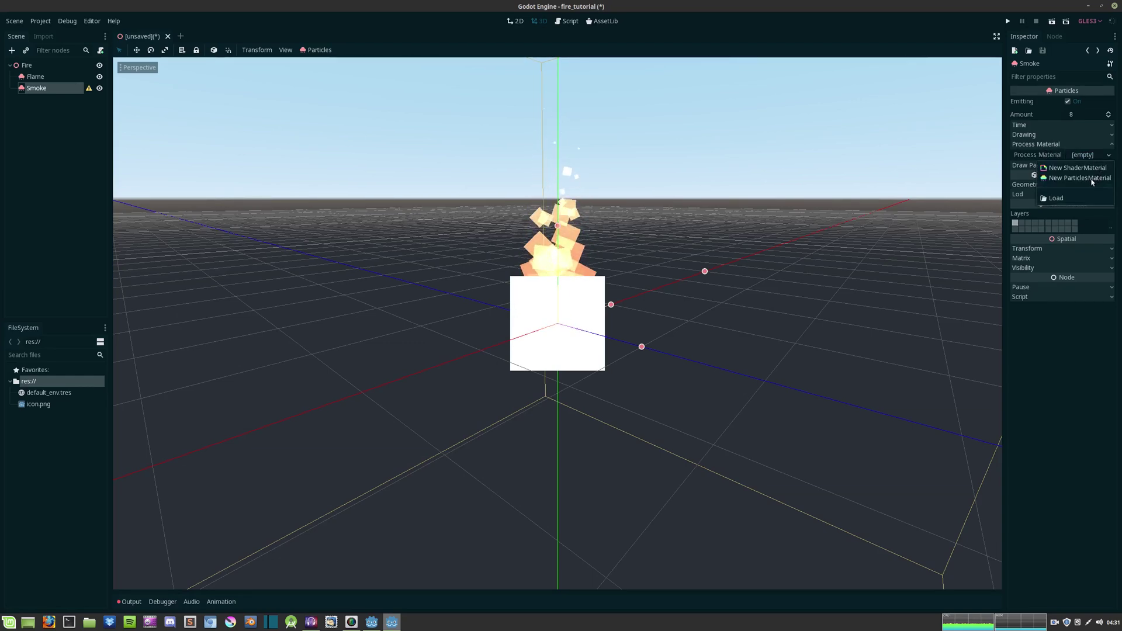
left_click(1080, 178)
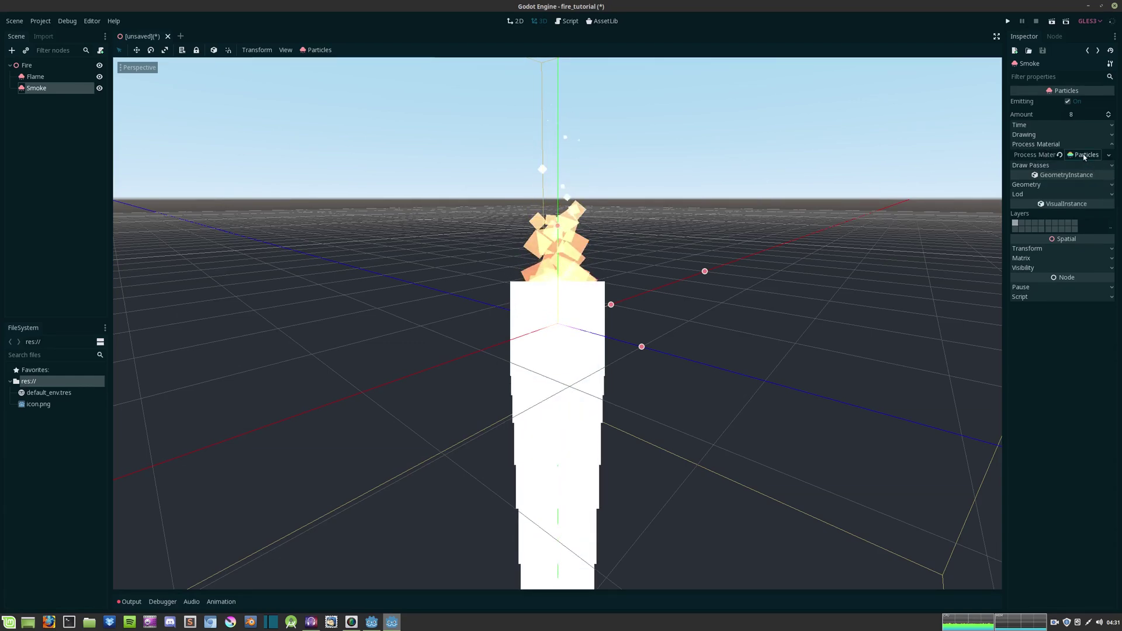
left_click(1084, 156)
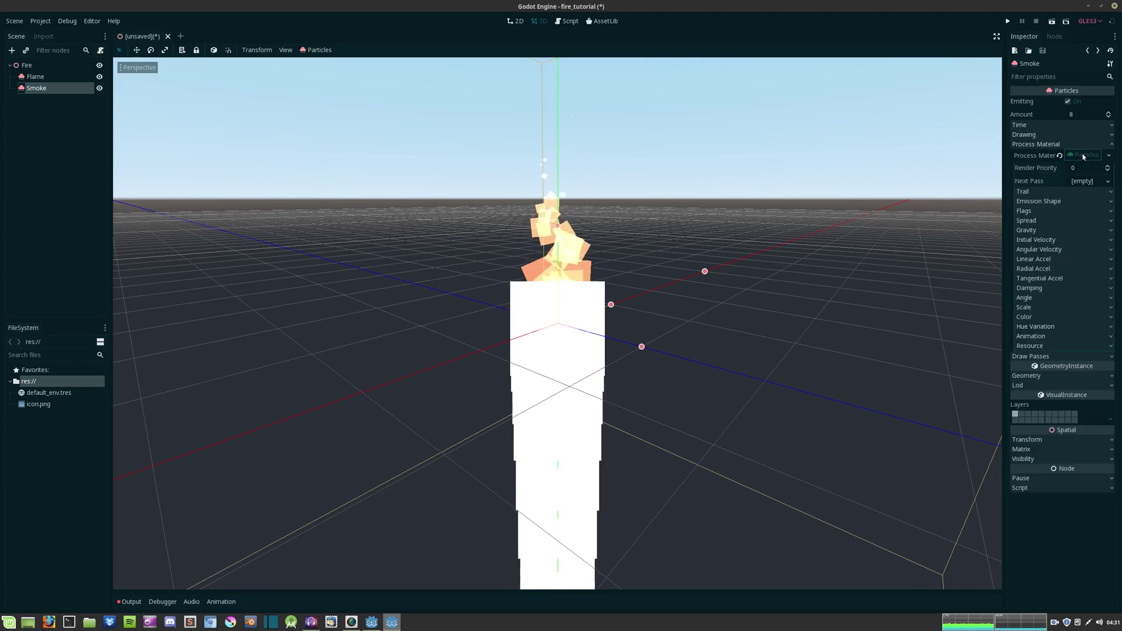
Emit the smoke from a sphere with radius 0.2
left_click(1034, 203)
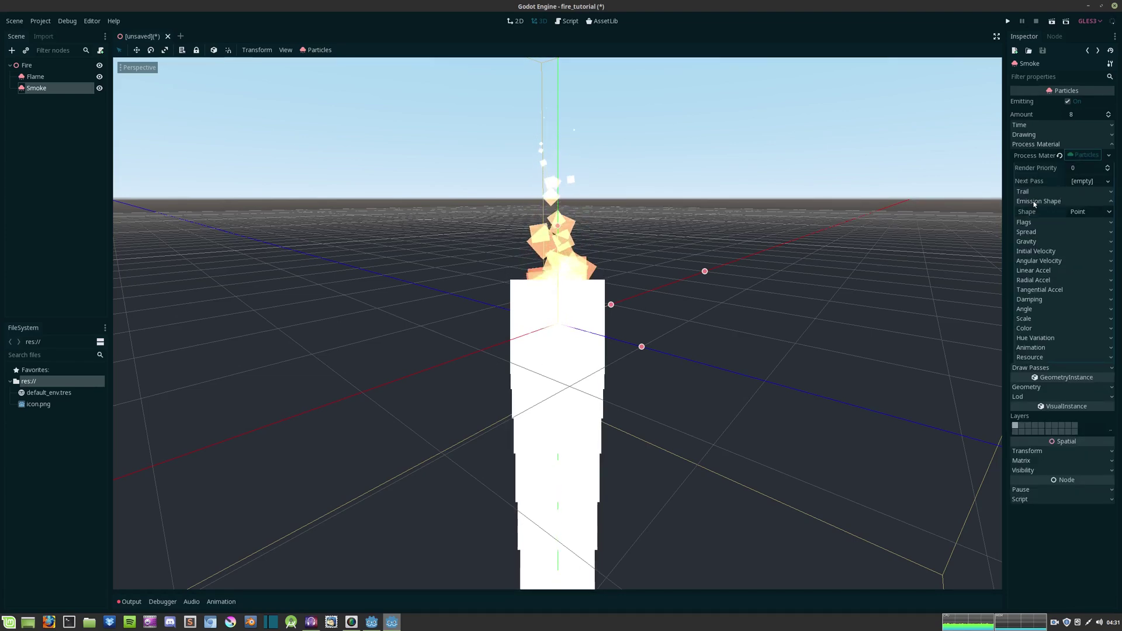
left_click(1083, 213)
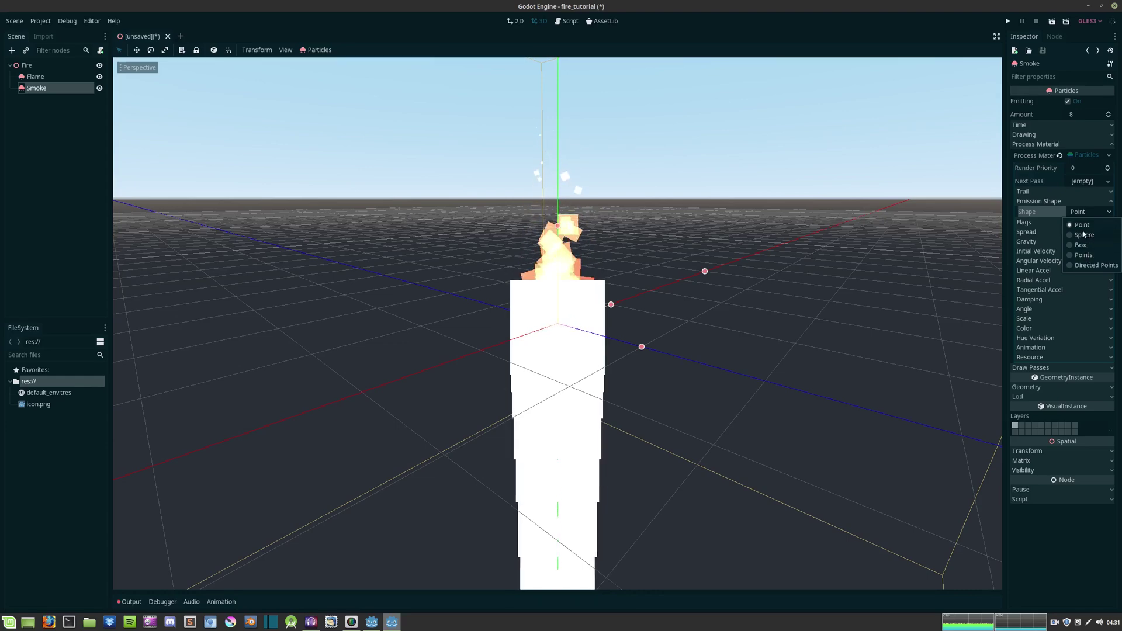
left_click(1086, 234)
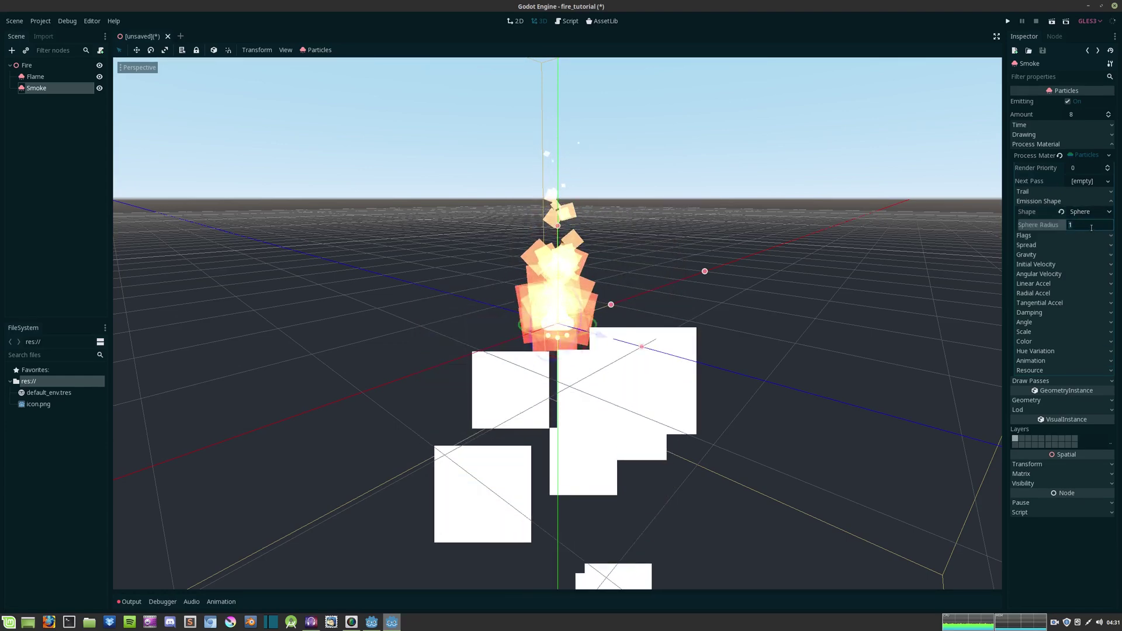
left_click_drag(1092, 226, 1034, 225)
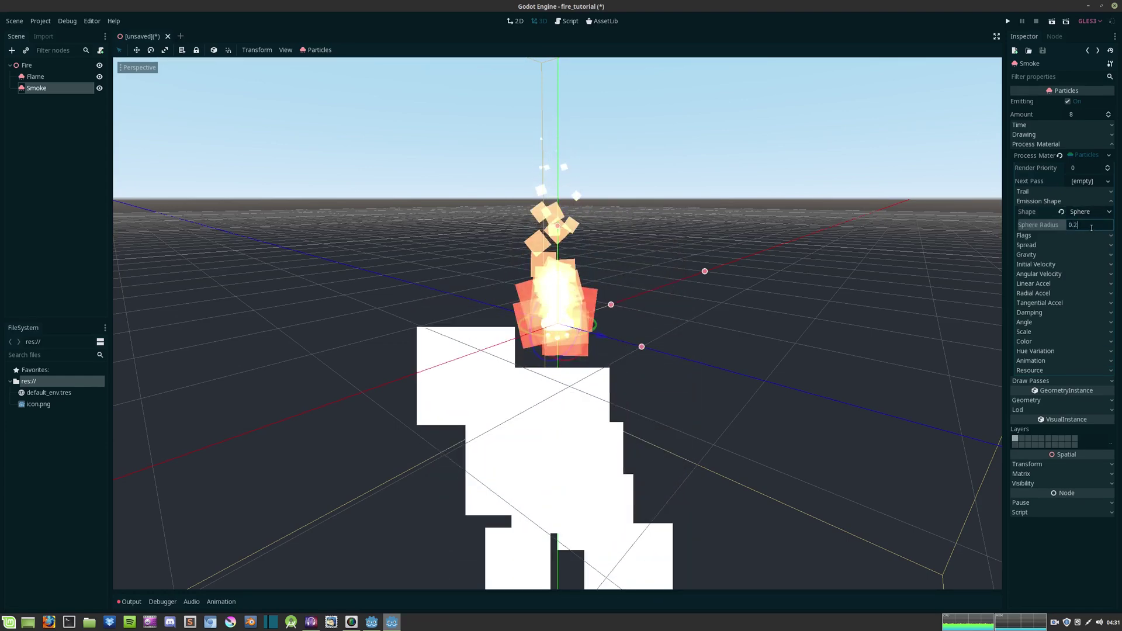
left_click(1038, 201)
Set Smoke gravity to 0, 4, 0 and its particle amount to 16
left_click(1041, 221)
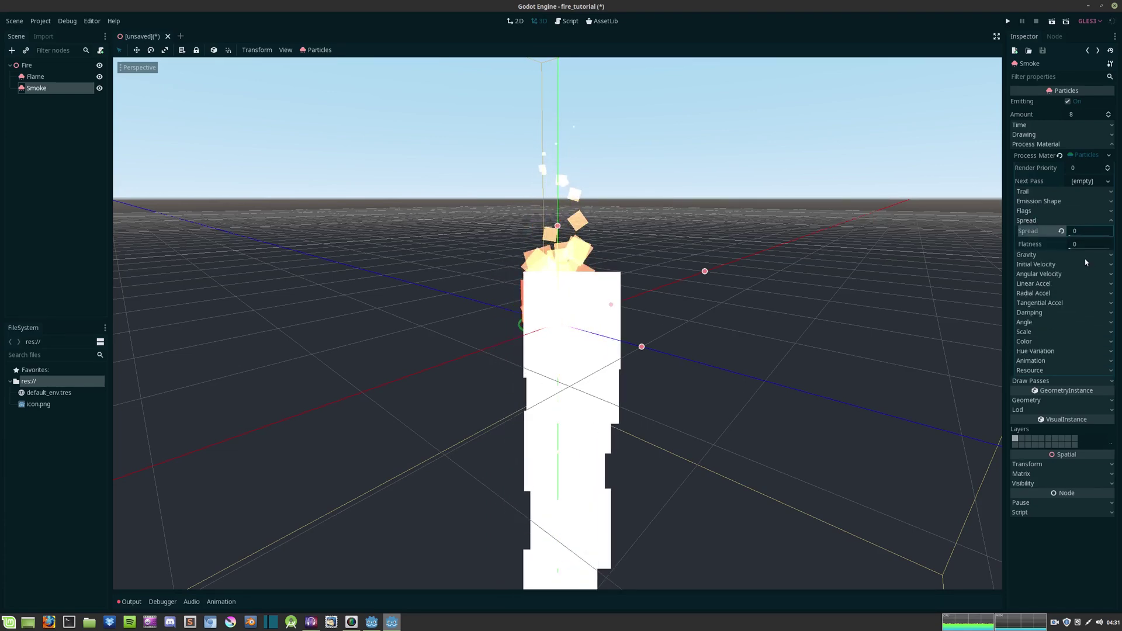
left_click(1044, 221)
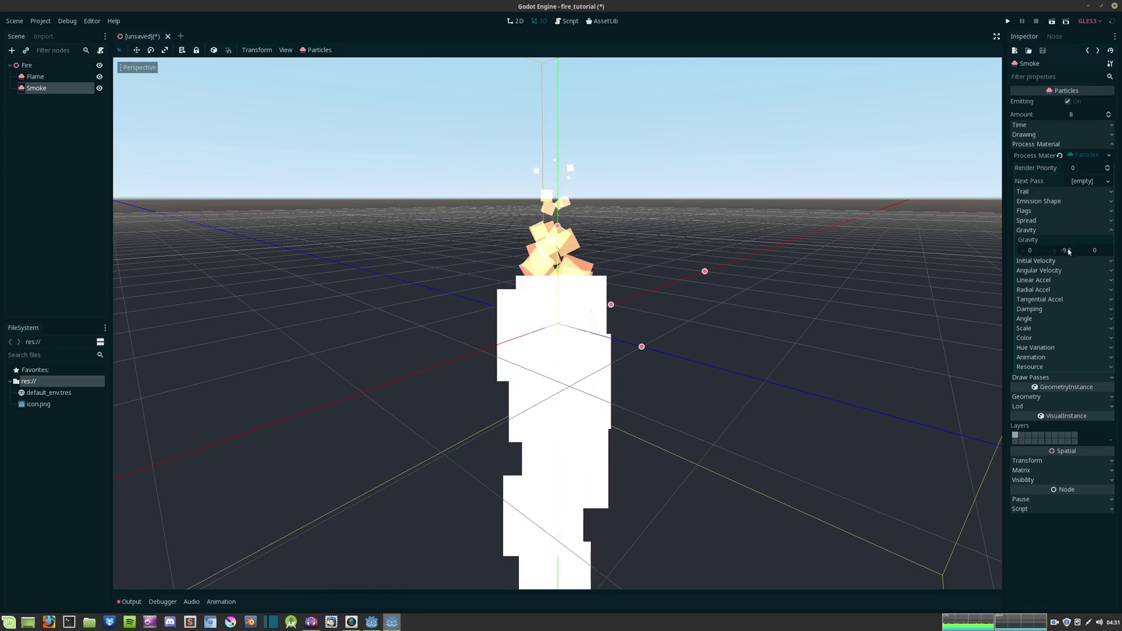
left_click(1070, 251)
type("4")
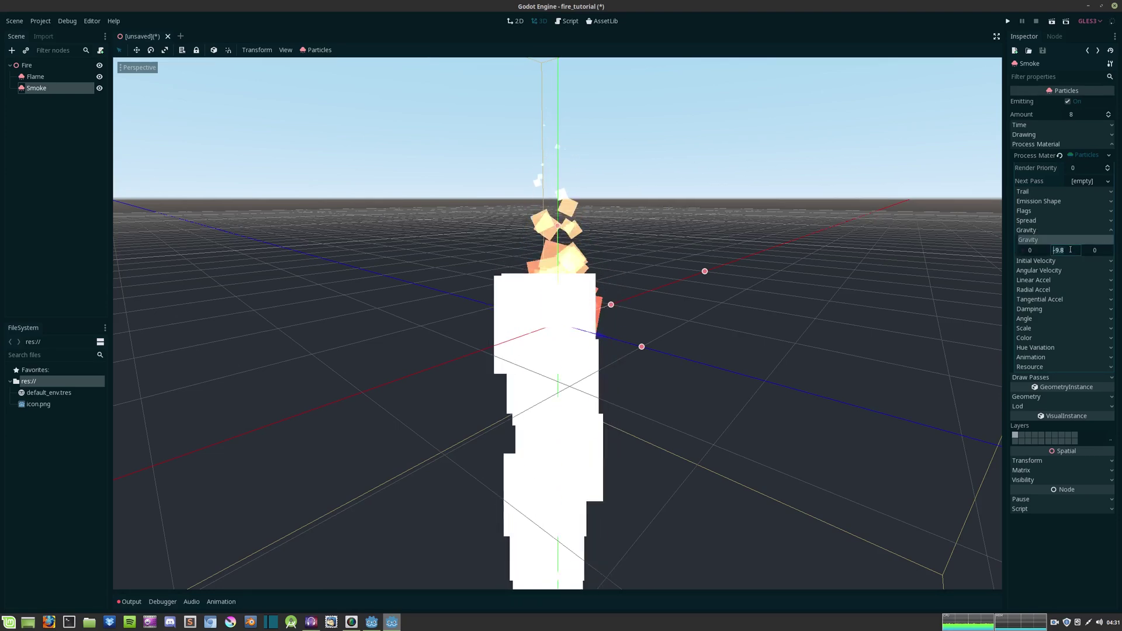
key("Return")
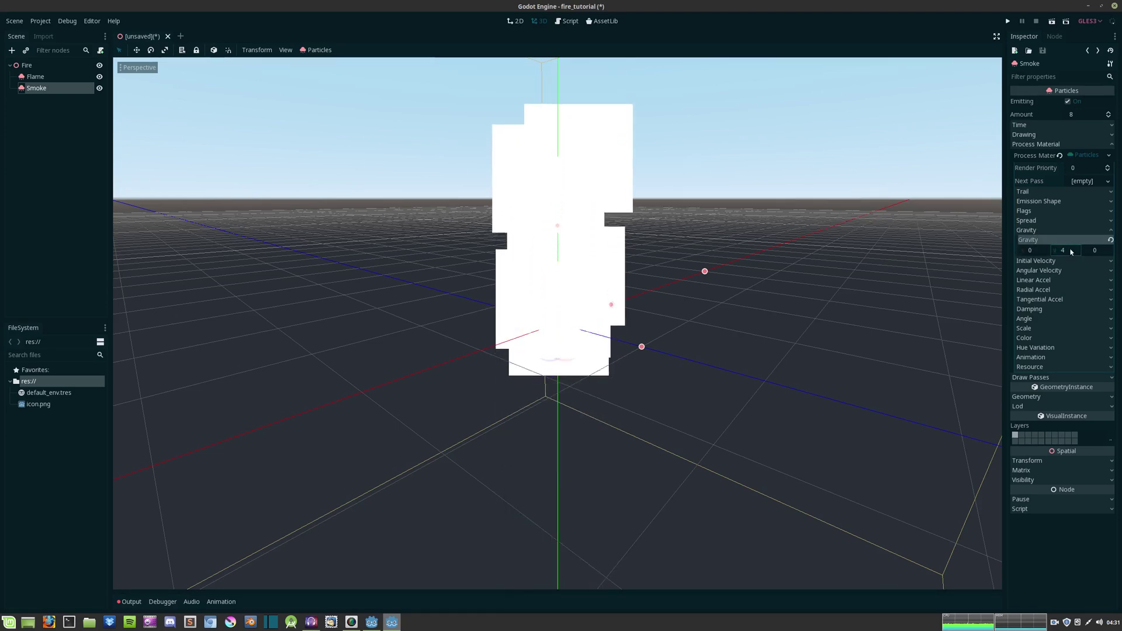
left_click(1080, 114)
type("16")
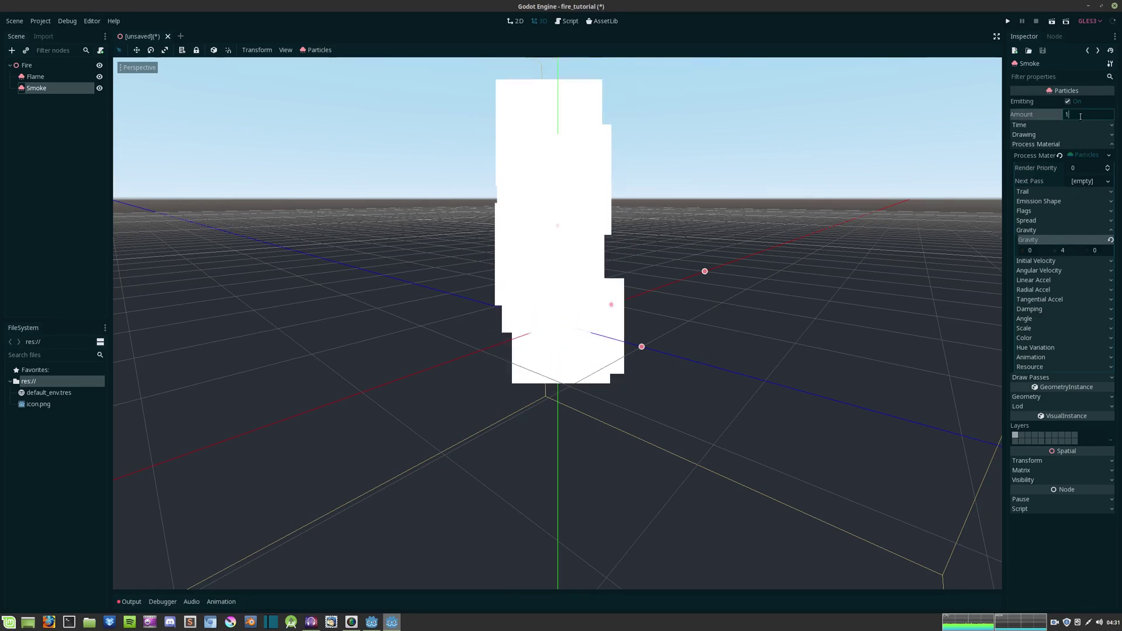
key("Return")
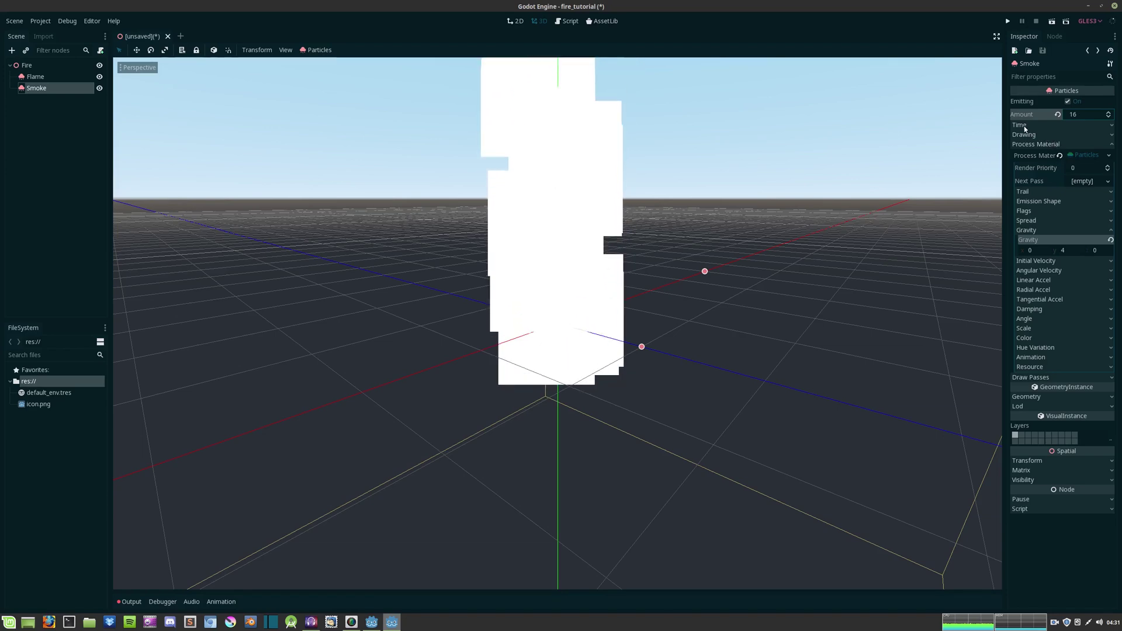
Set Smoke lifetime to 2 and angular velocity to 90 with randomness 1
left_click(1025, 126)
left_click(1080, 135)
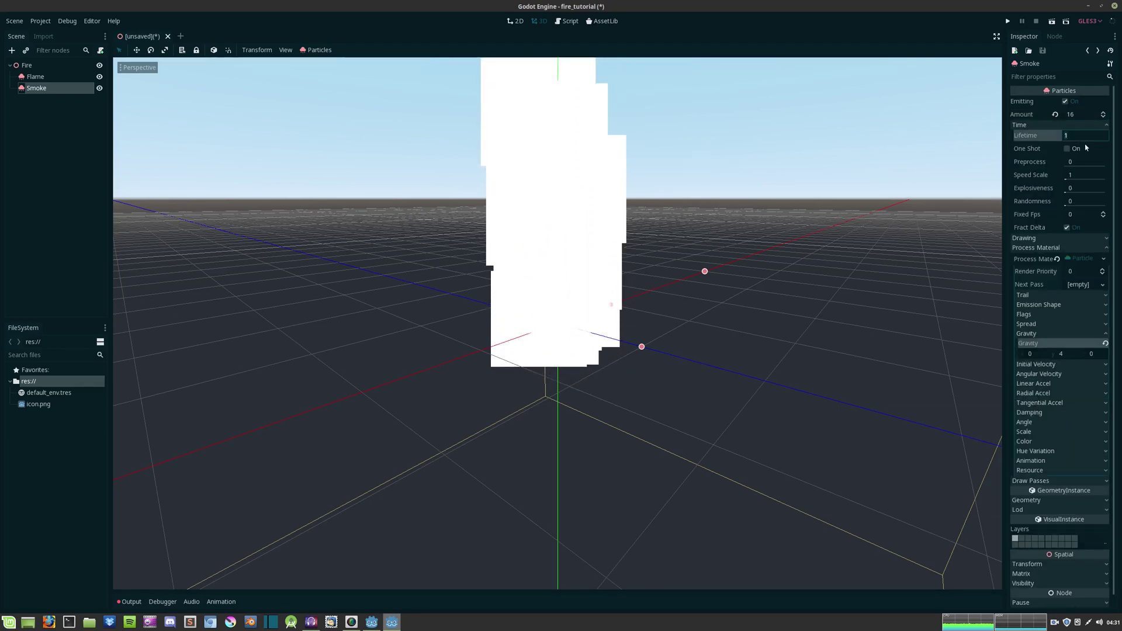
type("2")
key("Return")
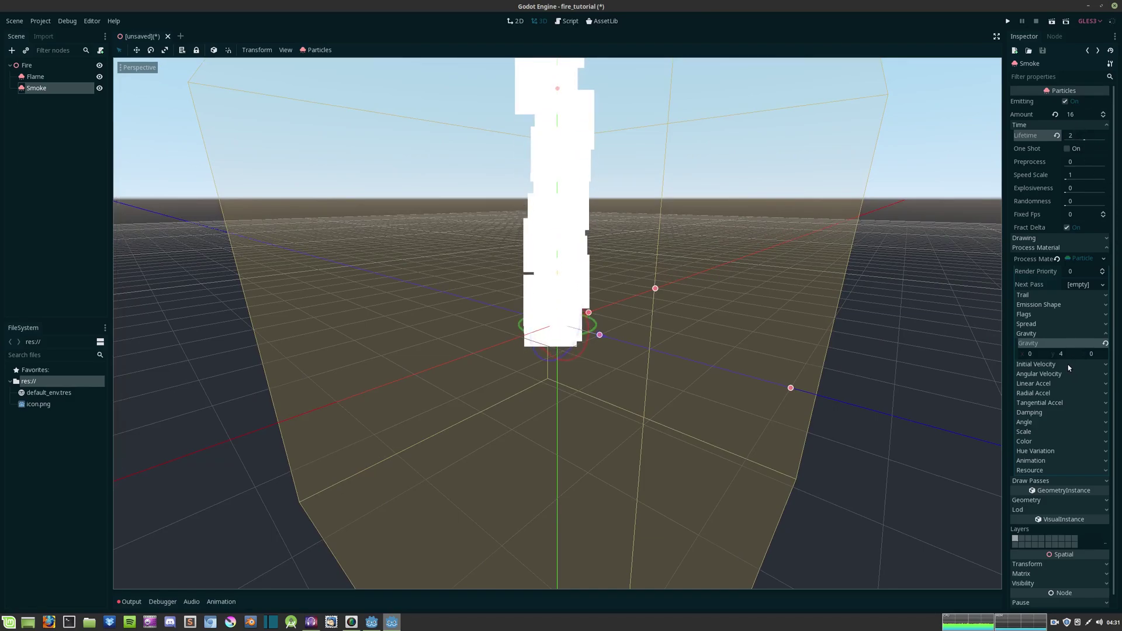
left_click(1046, 375)
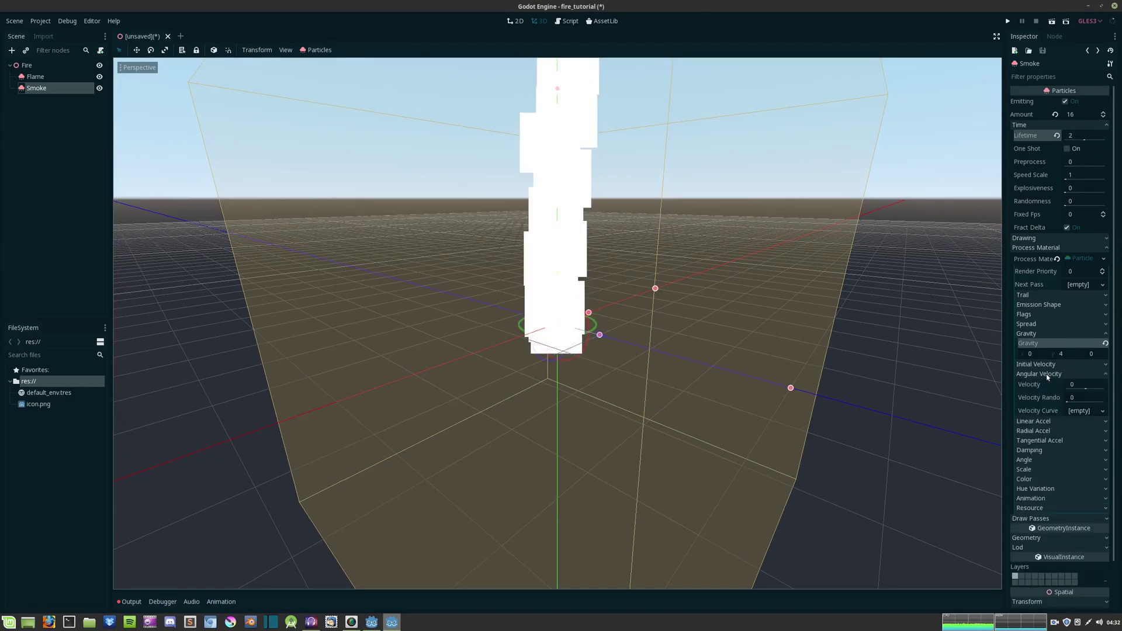
left_click(1078, 384)
type("90")
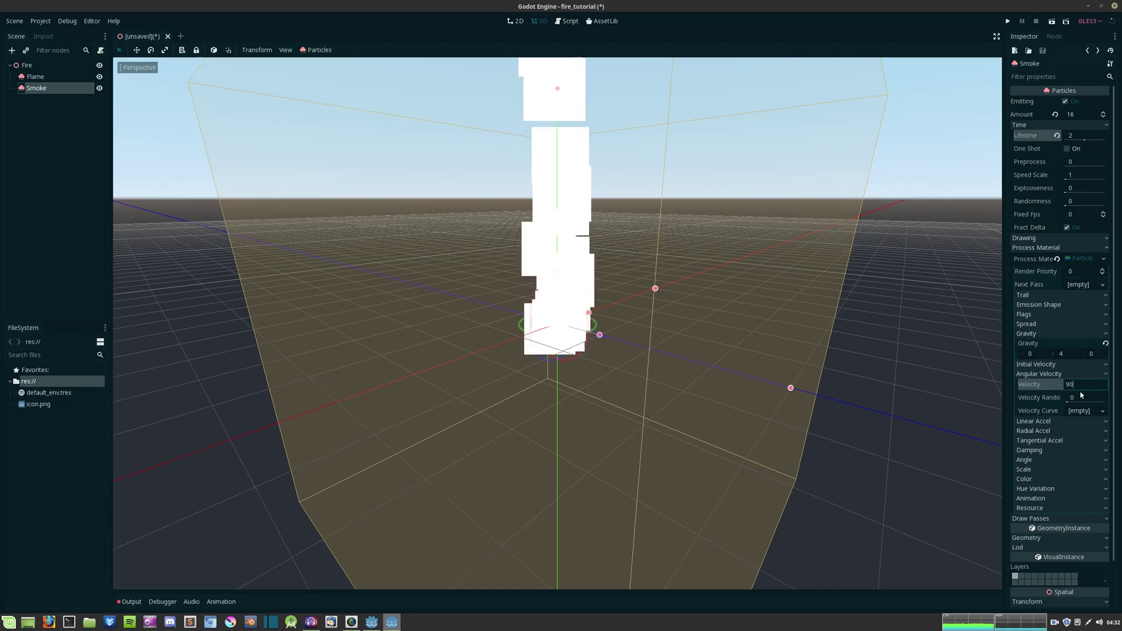
key("Return")
left_click(1071, 398)
type("1")
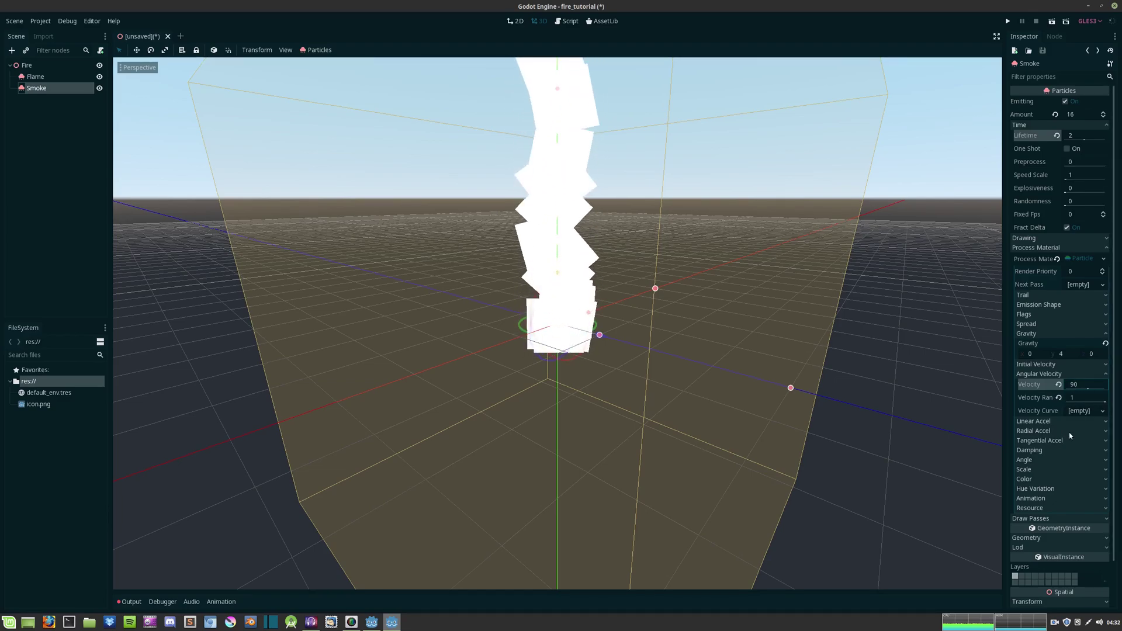
key("Return")
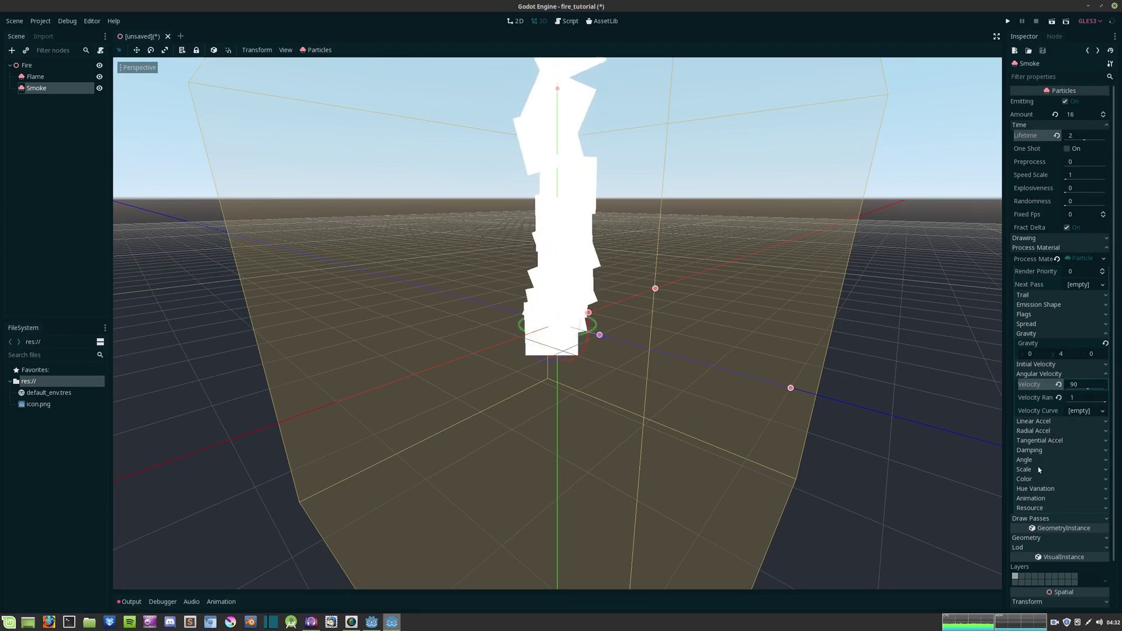
Set Smoke particle scale to 0.7 and give it a new scale curve texture
left_click(1031, 471)
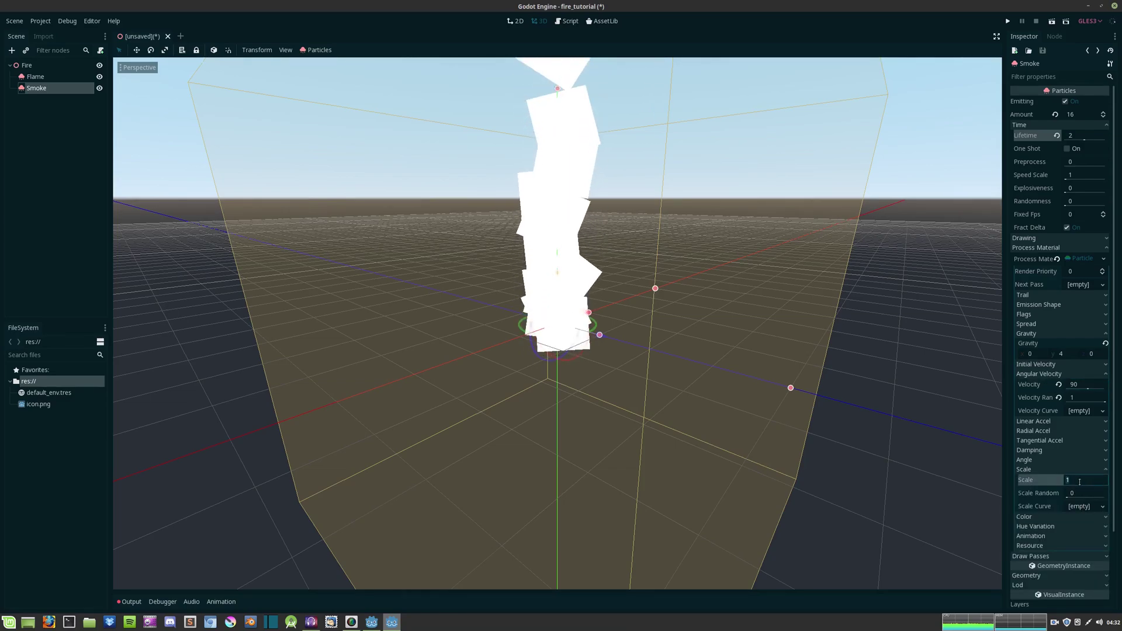
left_click(1078, 480)
type("0.7")
key("Return")
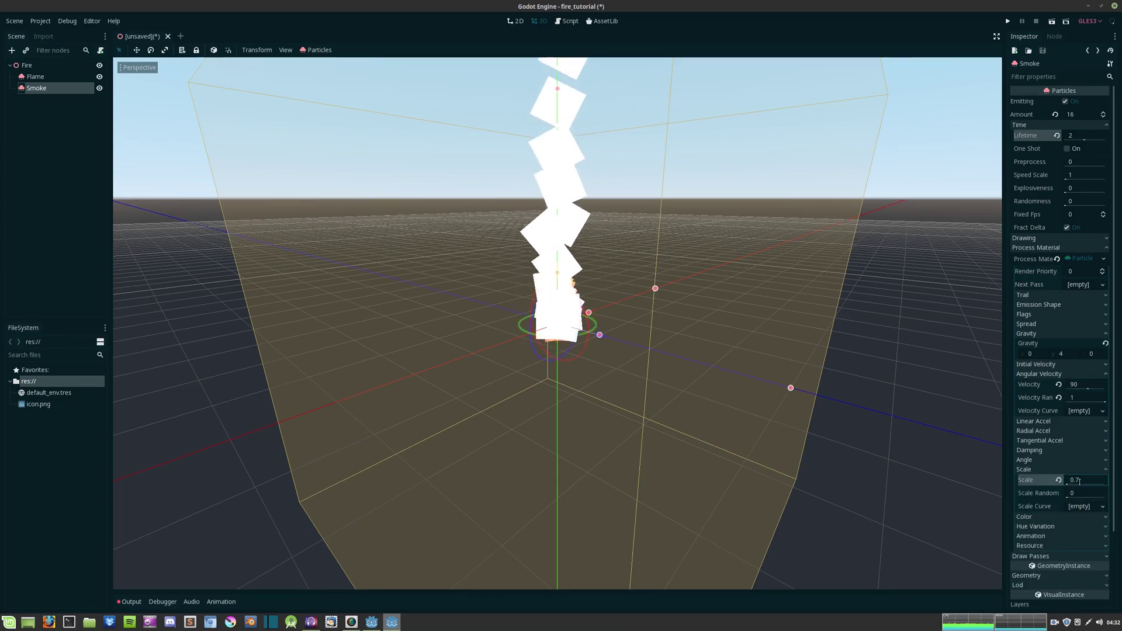
left_click(1081, 509)
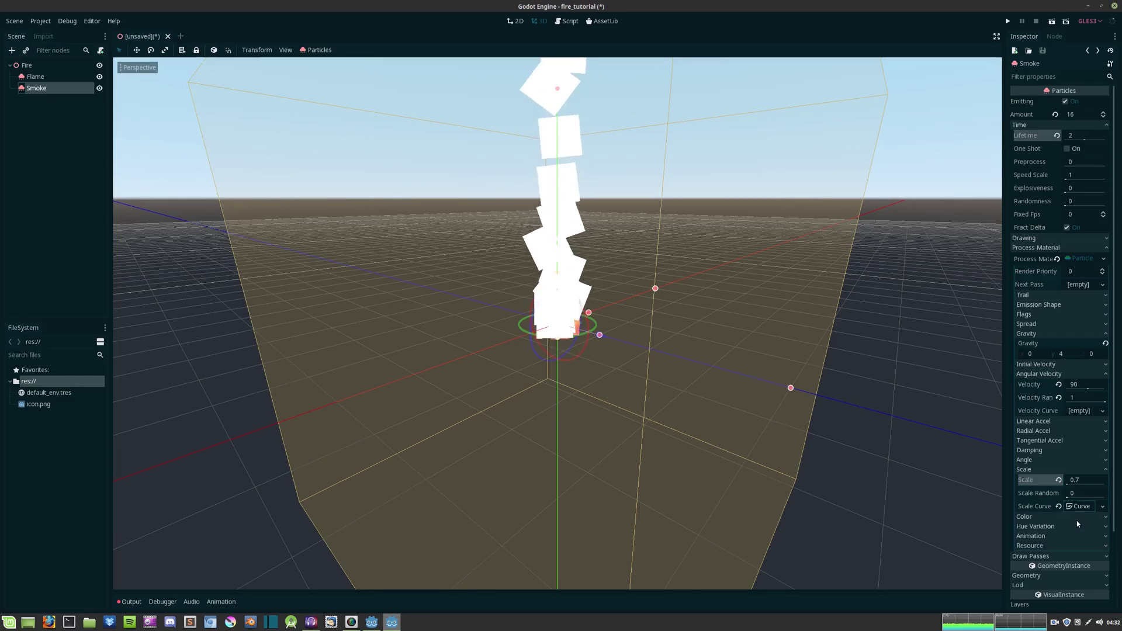
Open the Smoke scale CurveTexture's curve graph to shape its rise-hold-fall profile
left_click(1078, 507)
left_click(1076, 542)
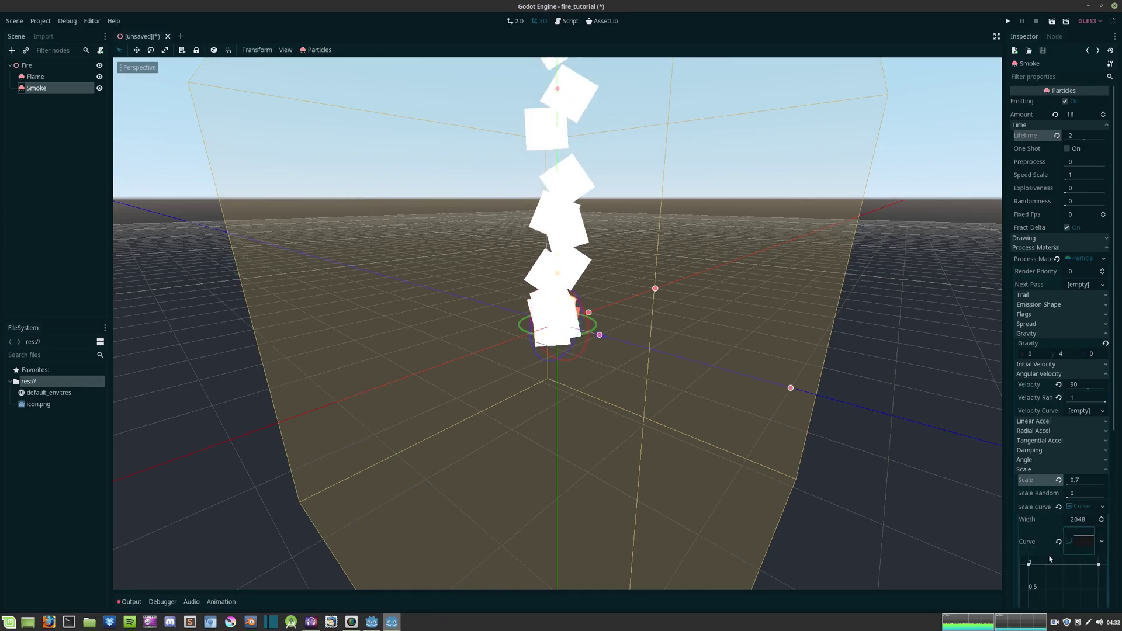
scroll(1052, 438, "down", 5)
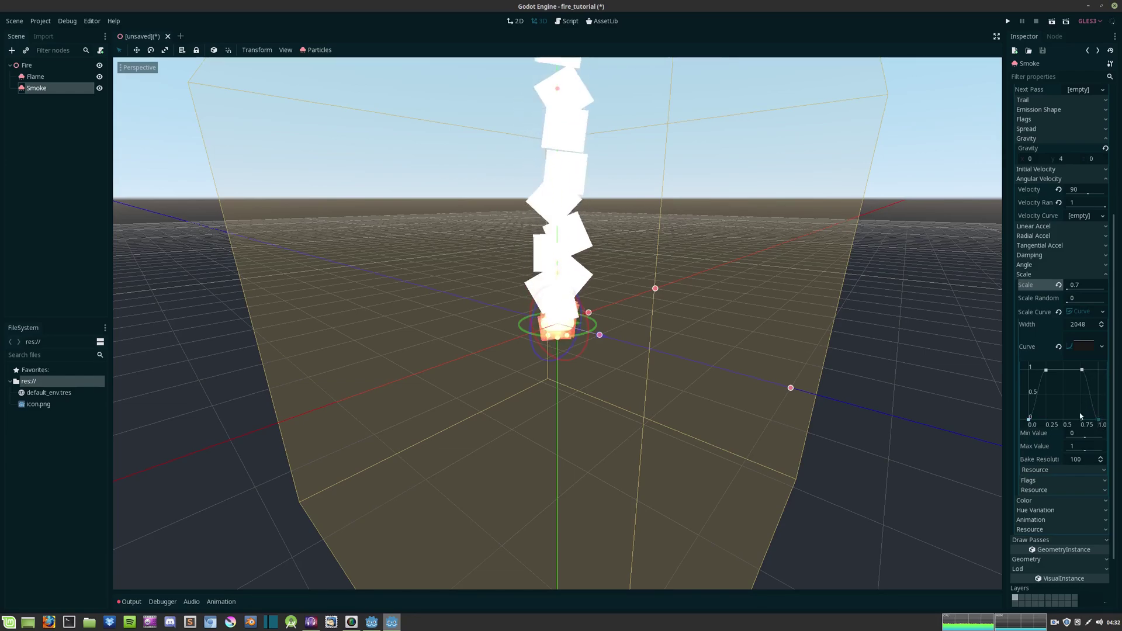
scroll(646, 244, "down", 3)
scroll(646, 244, "up", 4)
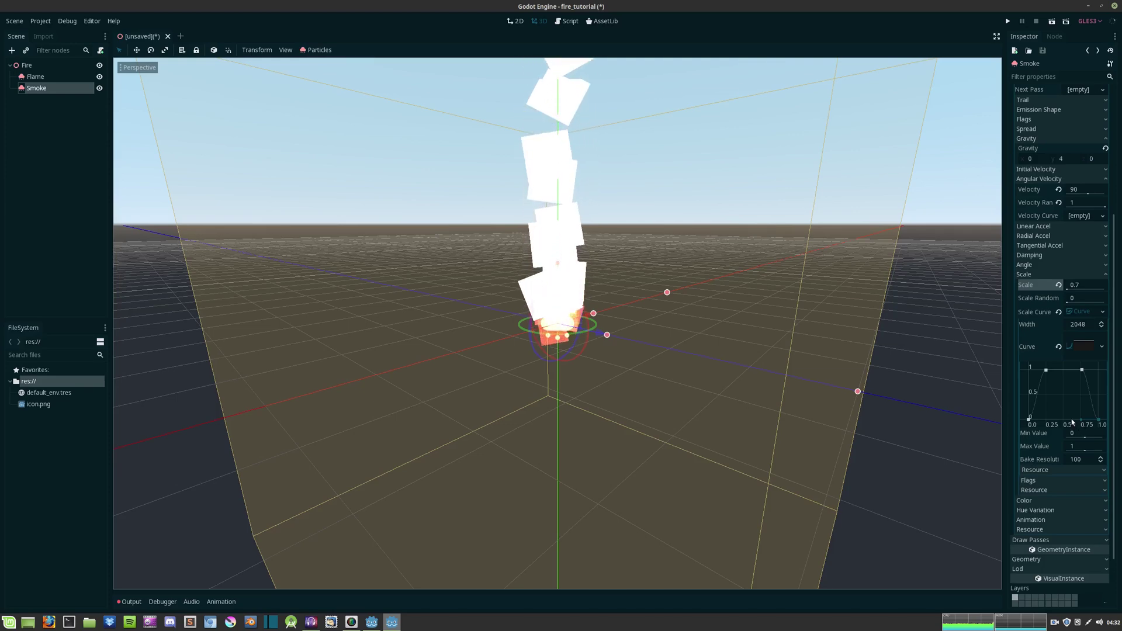
Color the smoke translucent gray 15b2b2b2, with alpha about 21 and RGB 178
left_click(1029, 500)
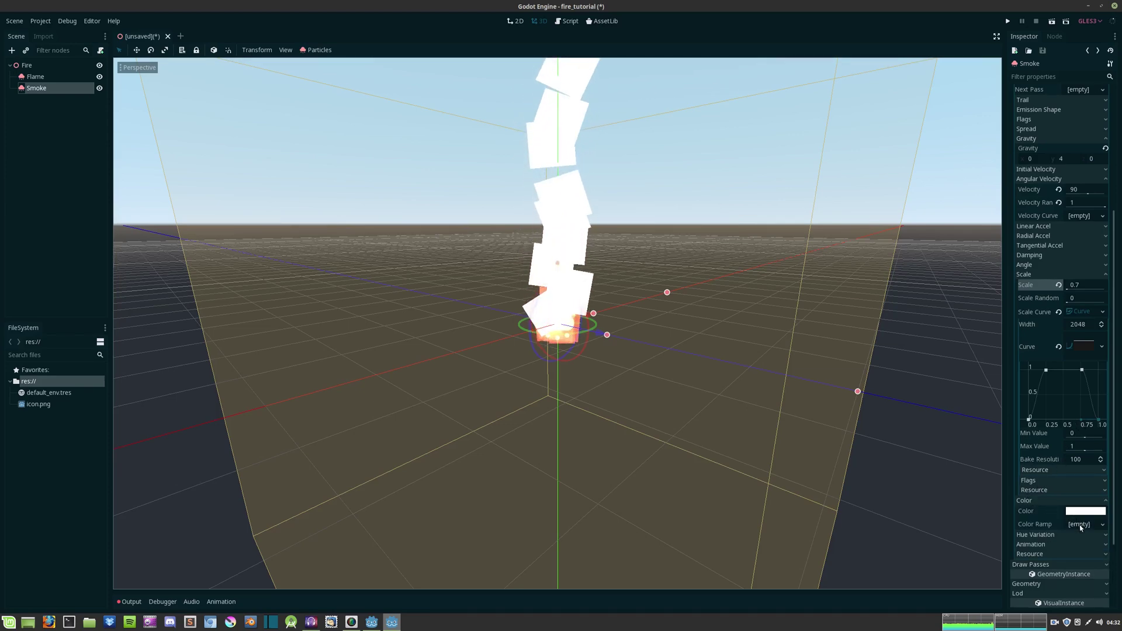
left_click(1088, 513)
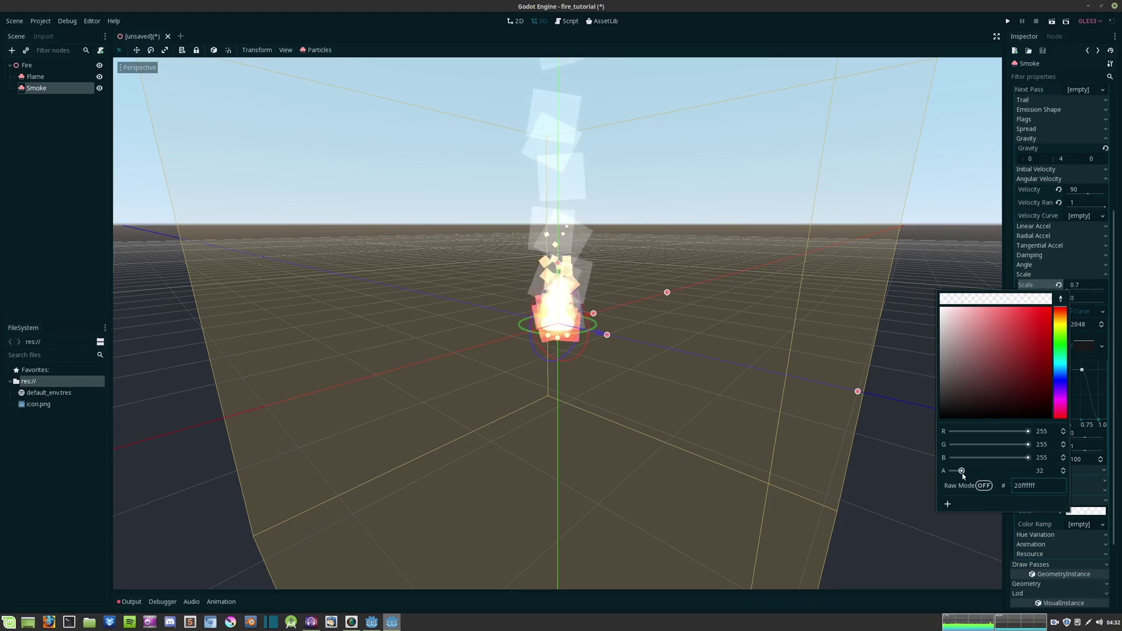
left_click_drag(961, 472, 959, 471)
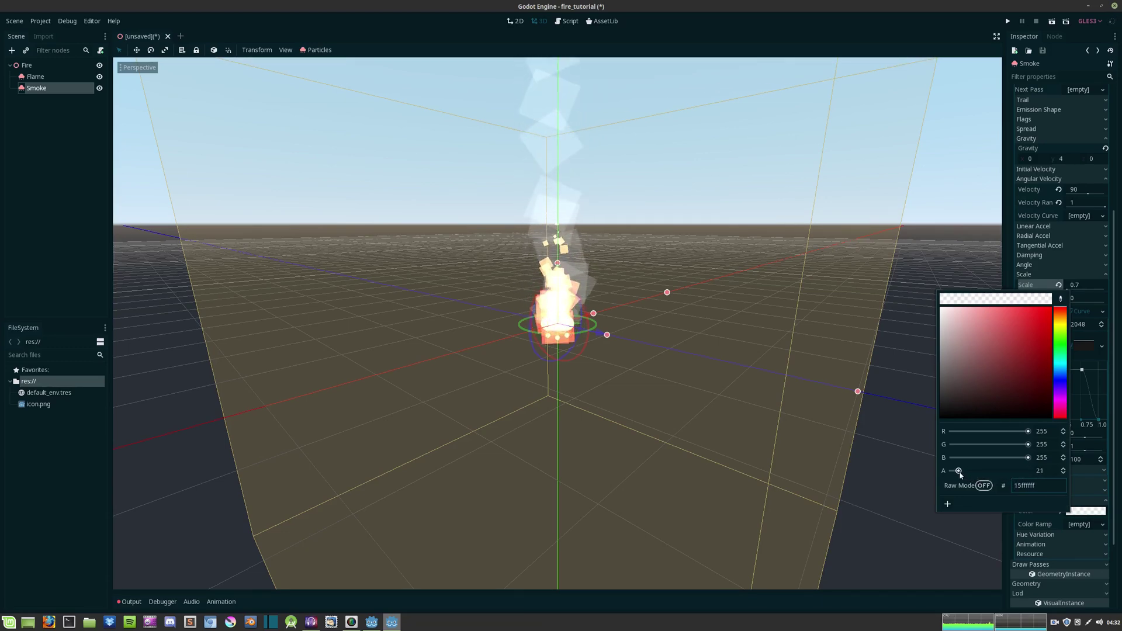
left_click(944, 330)
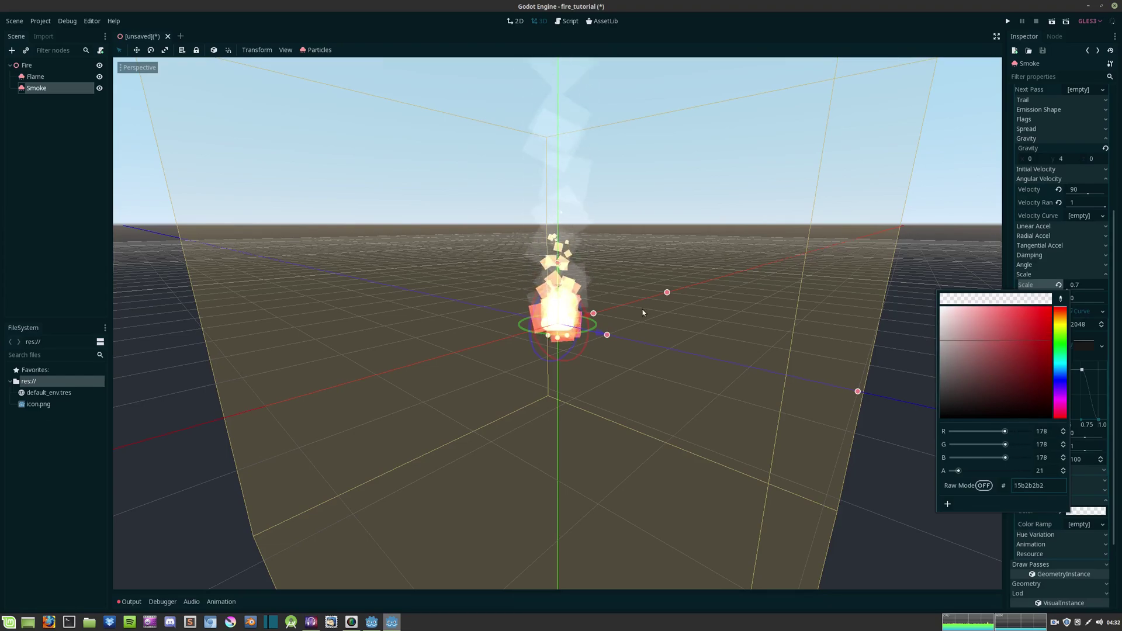
mouse_move(666, 309)
middle_mouse_down()
mouse_move(644, 305)
mouse_move(638, 236)
mouse_move(784, 277)
middle_mouse_up()
scroll(645, 304, "down", 3)
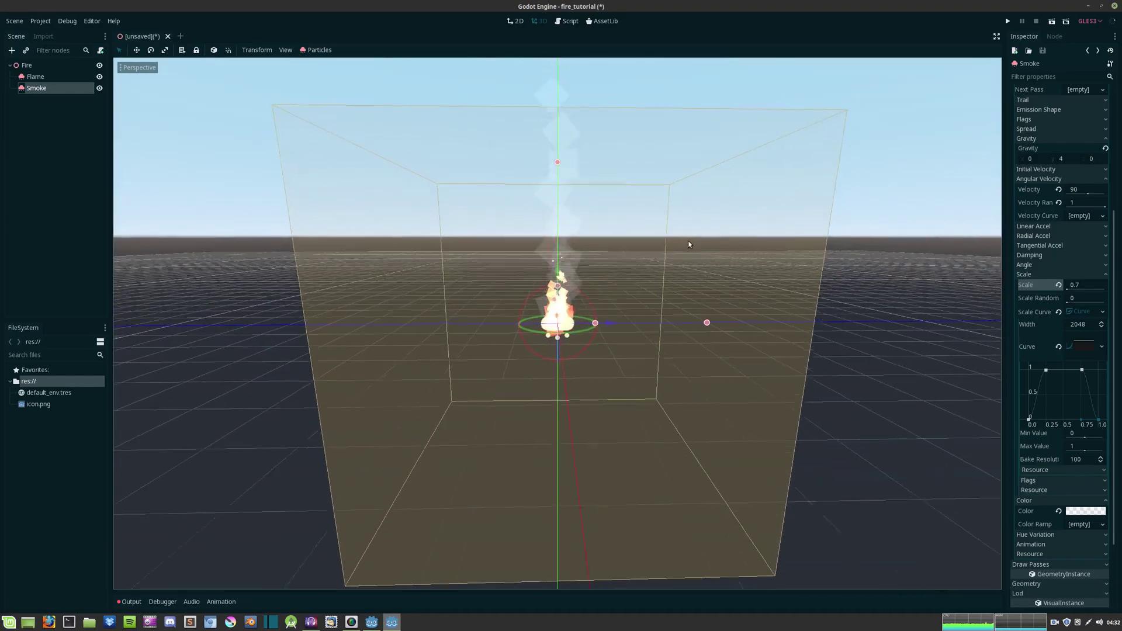
Lower Smoke scale to 0.5, raise its amount to 32, and select the Fire root
left_click(1076, 288)
type("0.5")
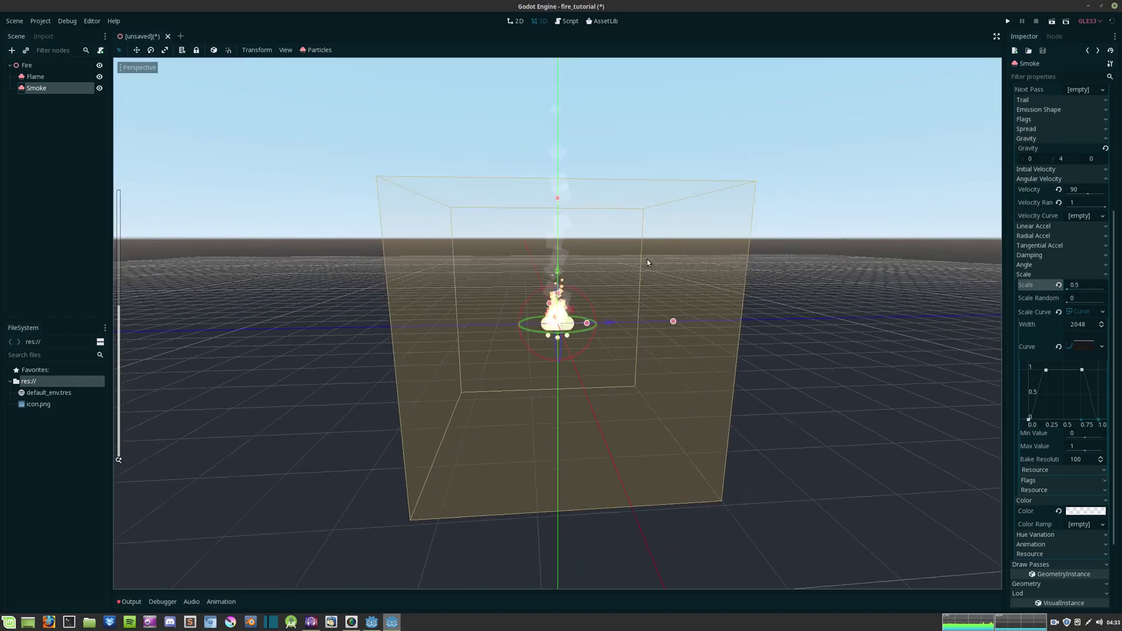
scroll(647, 259, "up", 3)
scroll(1054, 230, "up", 5)
left_click(1076, 114)
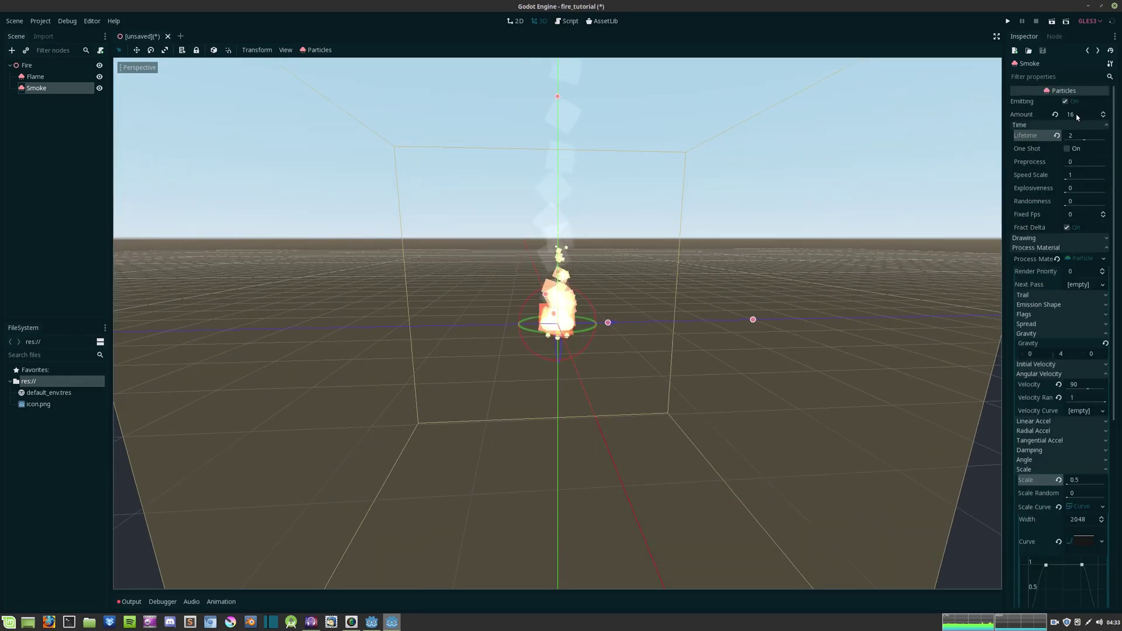
type("32")
key("Return")
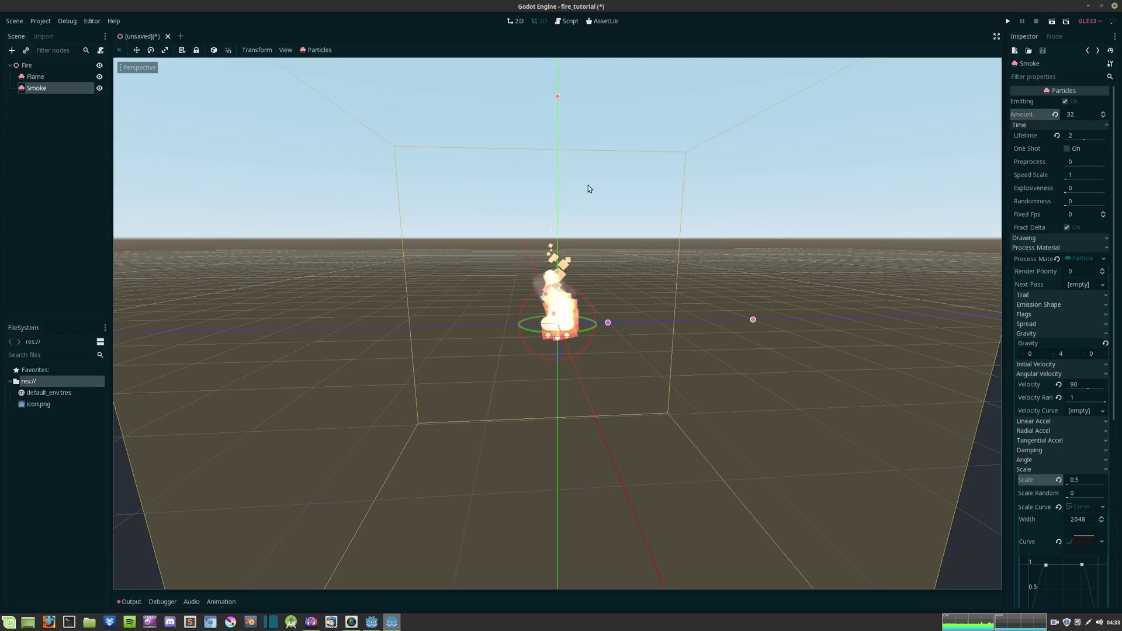
scroll(600, 255, "up", 2)
mouse_move(601, 255)
middle_mouse_down()
mouse_move(696, 269)
mouse_move(715, 232)
mouse_move(717, 285)
middle_mouse_up()
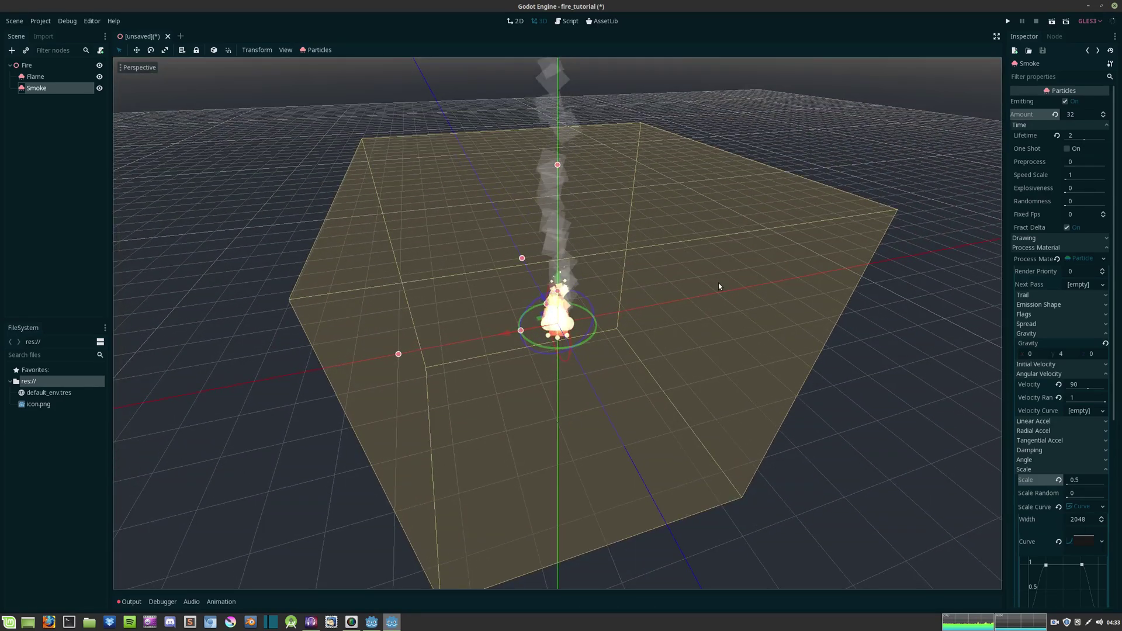
scroll(718, 283, "up", 2)
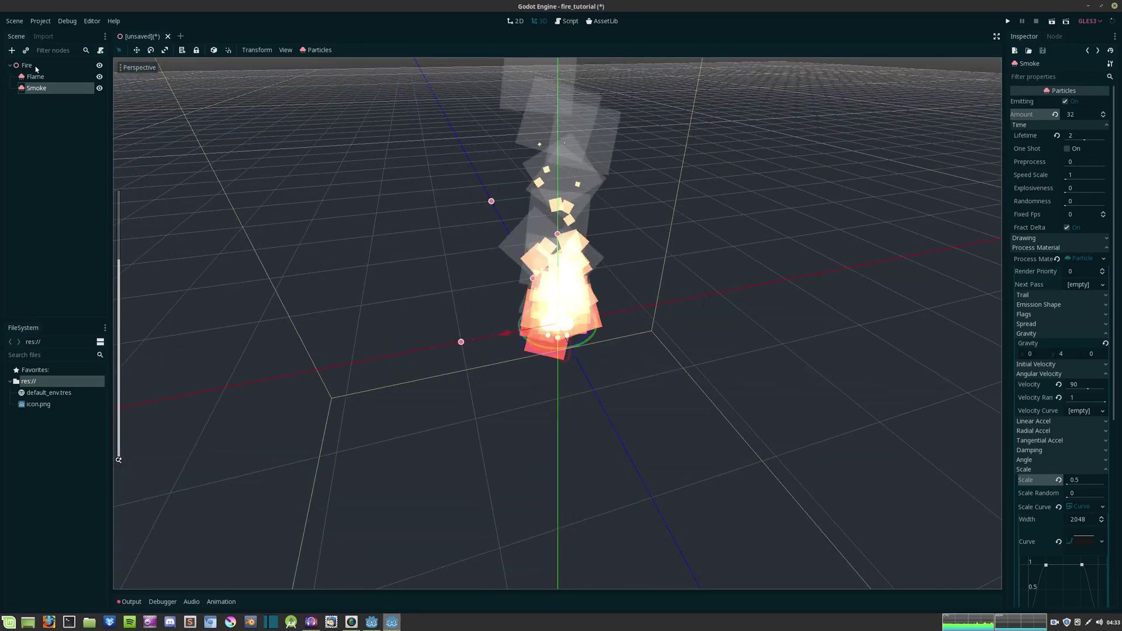
left_click(161, 91)
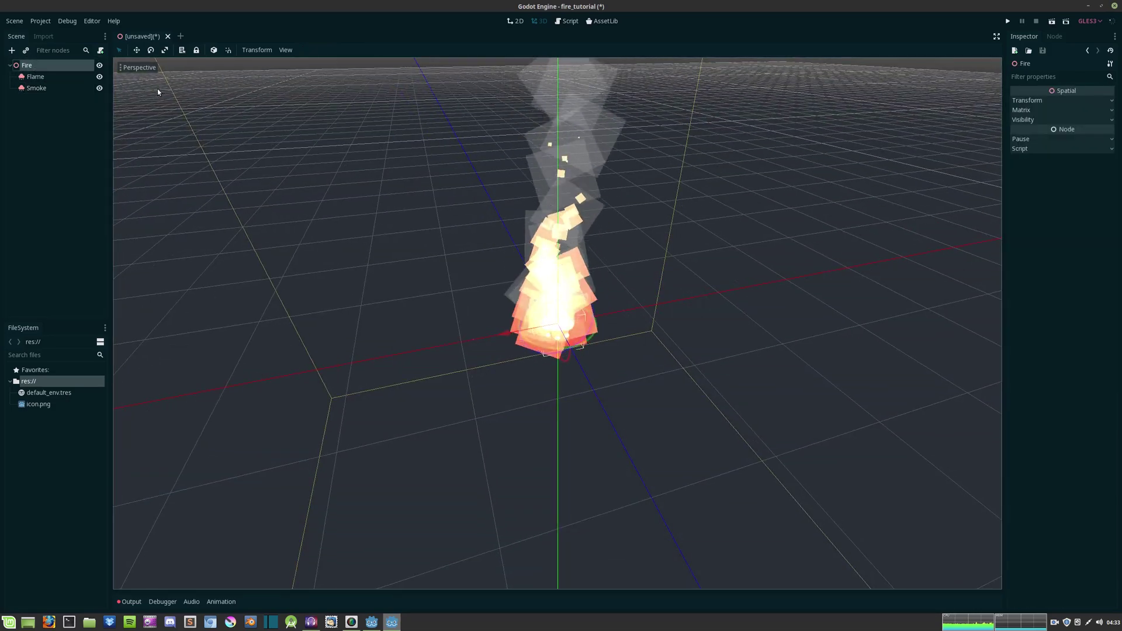
Add a Camera node under Fire and move it off to the side of the fire
key("ctrl+d")
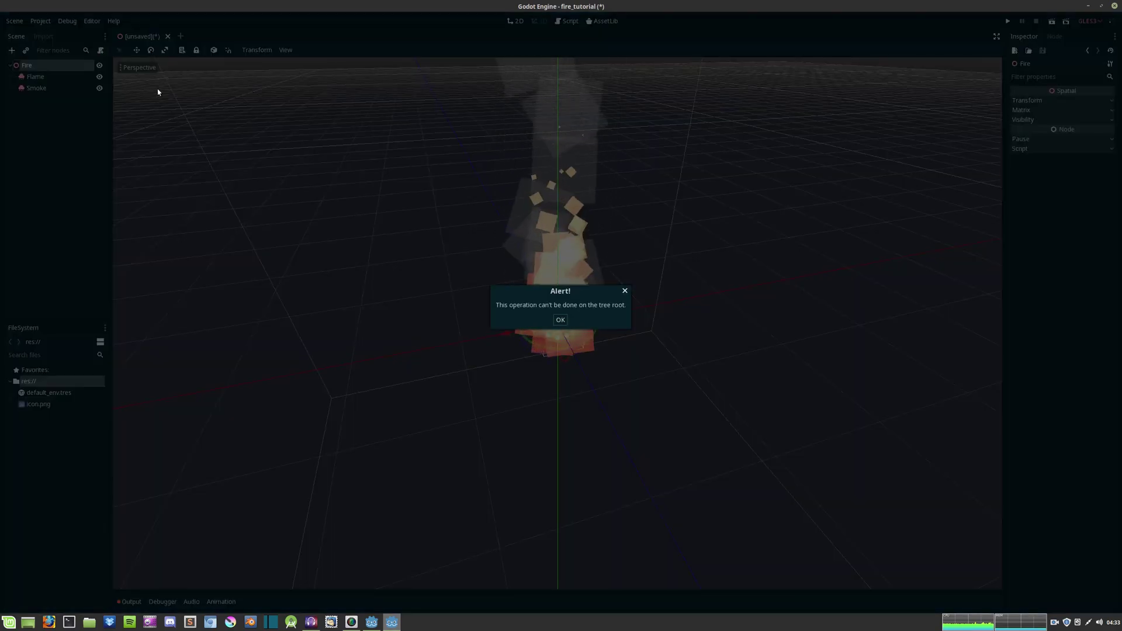
key("Escape")
key("ctrl+a")
type("Camera")
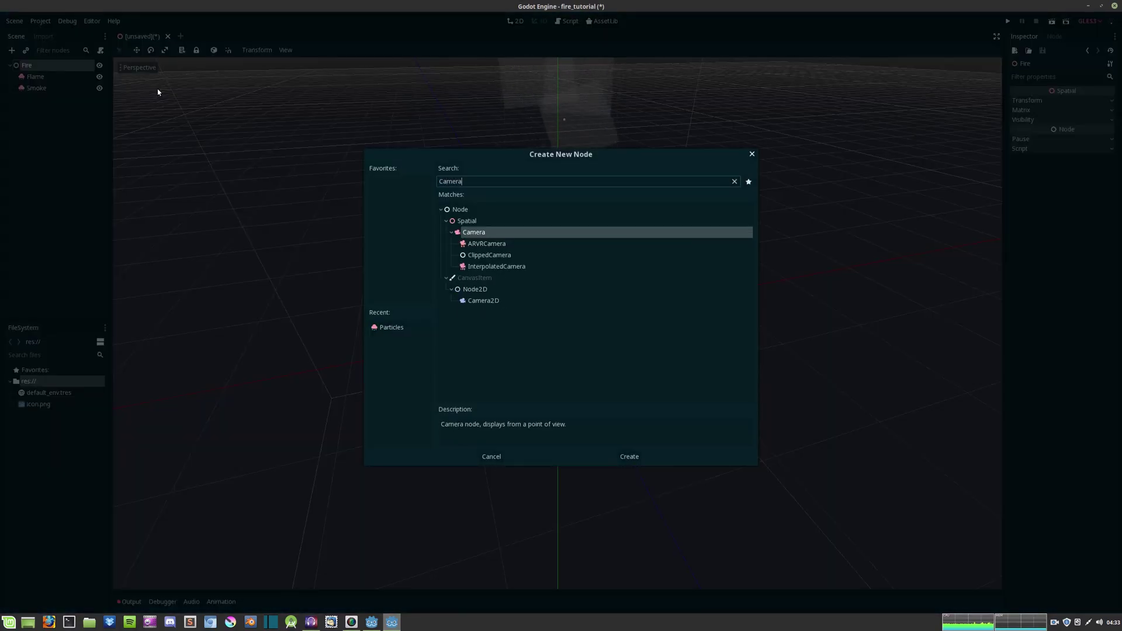
key("Return")
mouse_move(577, 357)
middle_mouse_down()
mouse_move(797, 329)
mouse_move(479, 328)
middle_mouse_up()
scroll(479, 329, "down", 4)
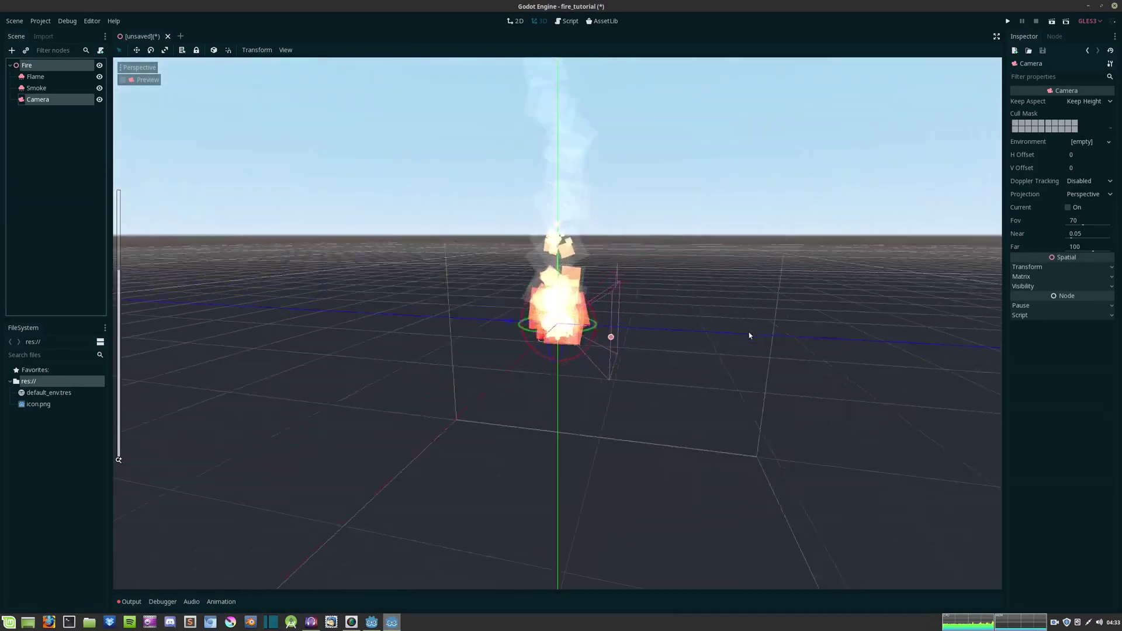
mouse_move(478, 328)
left_mouse_down()
mouse_move(153, 316)
mouse_move(158, 157)
mouse_move(150, 174)
left_mouse_up()
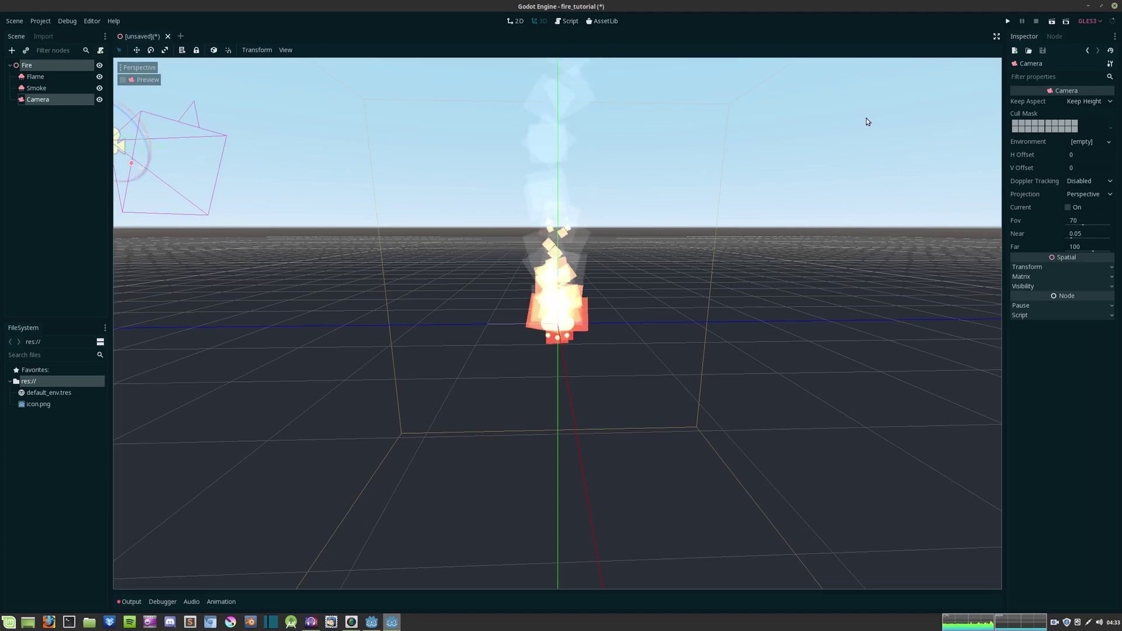
left_click(132, 80)
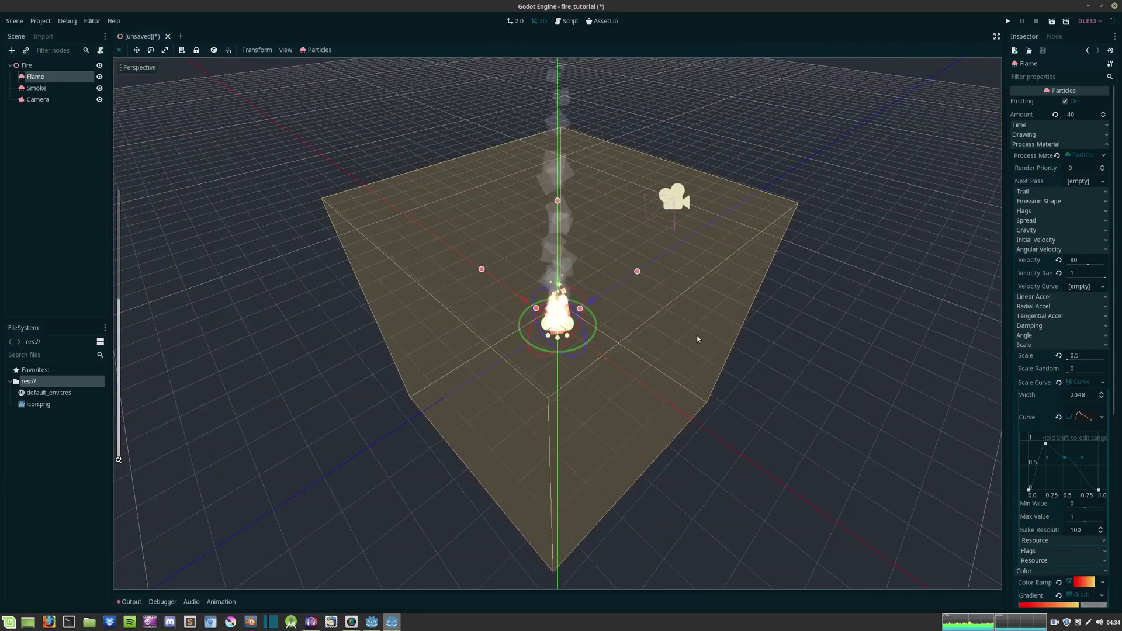
scroll(697, 339, "up", 3)
mouse_move(697, 338)
middle_mouse_down()
mouse_move(712, 289)
mouse_move(844, 328)
middle_mouse_up()
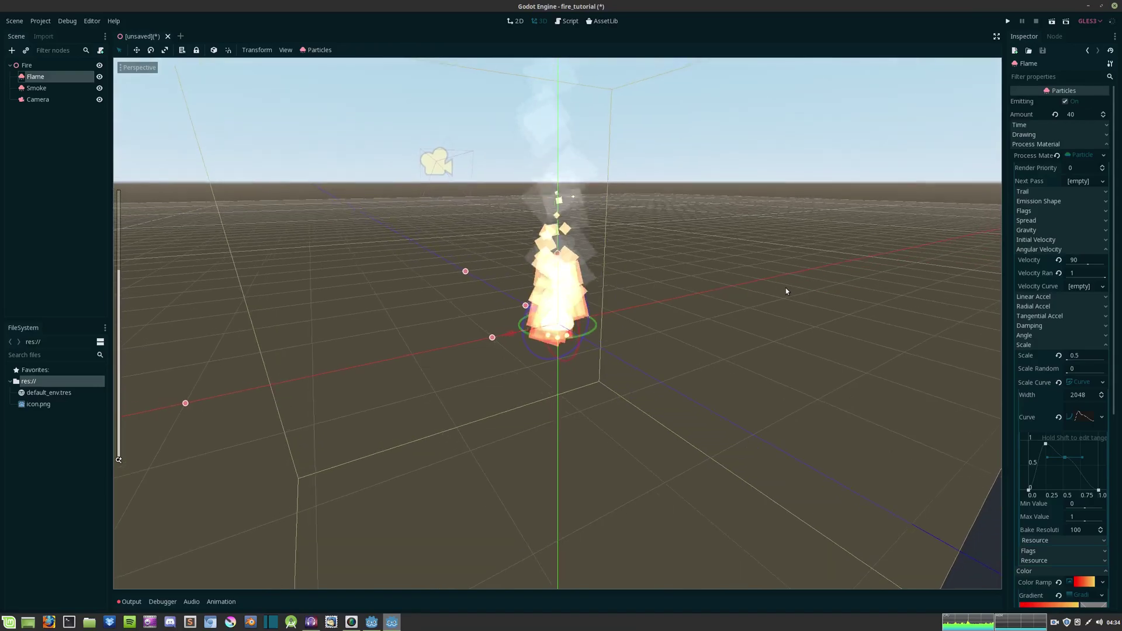